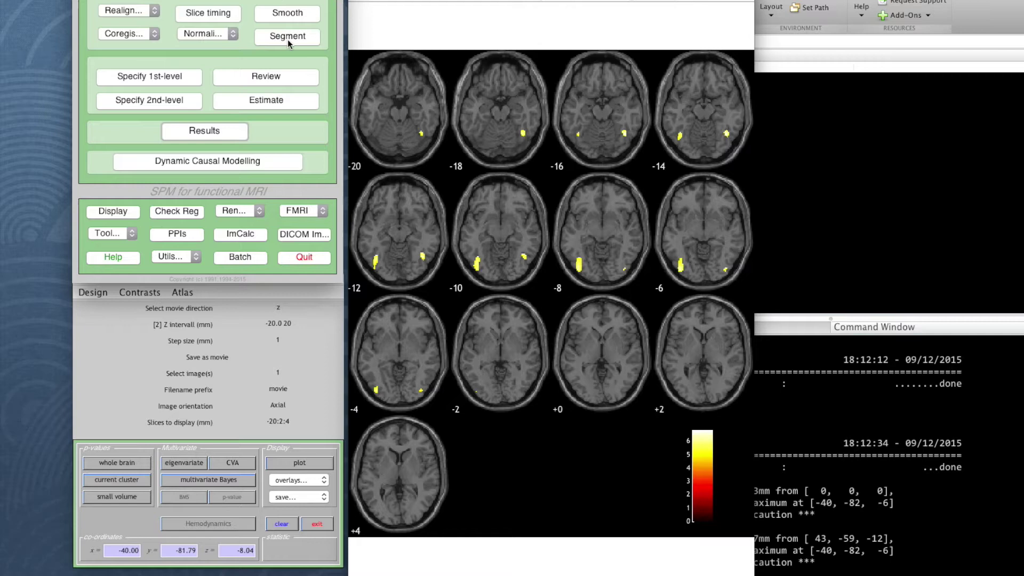
Add a Segment module to the Batch Editor and enlarge its window to show the settings
{"action": "left_click", "coordinate": [302, 42]}
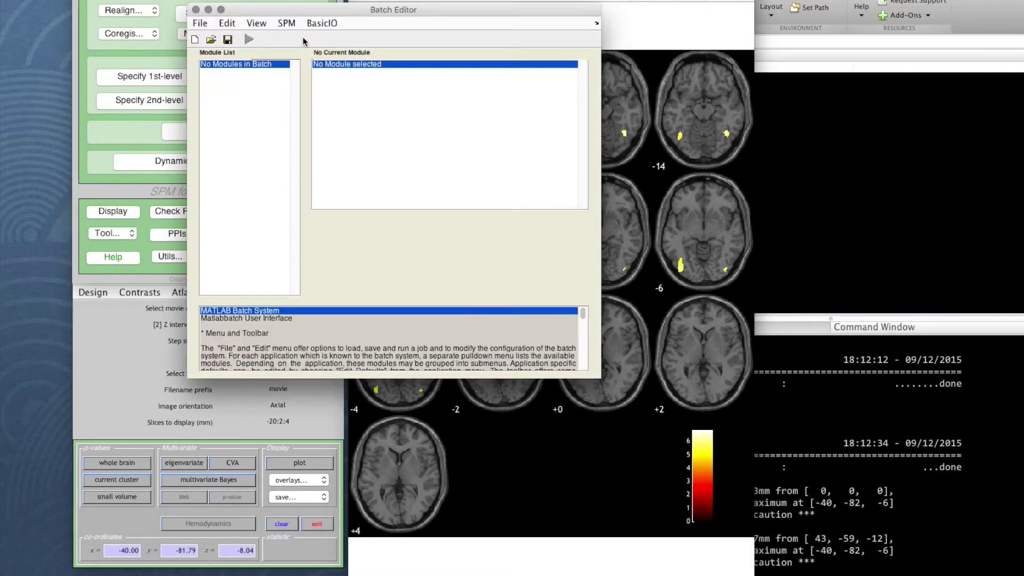
{"action": "left_click_drag", "start_coordinate": [290, 16], "coordinate": [451, 0]}
{"action": "left_click_drag", "start_coordinate": [613, 314], "coordinate": [610, 575]}
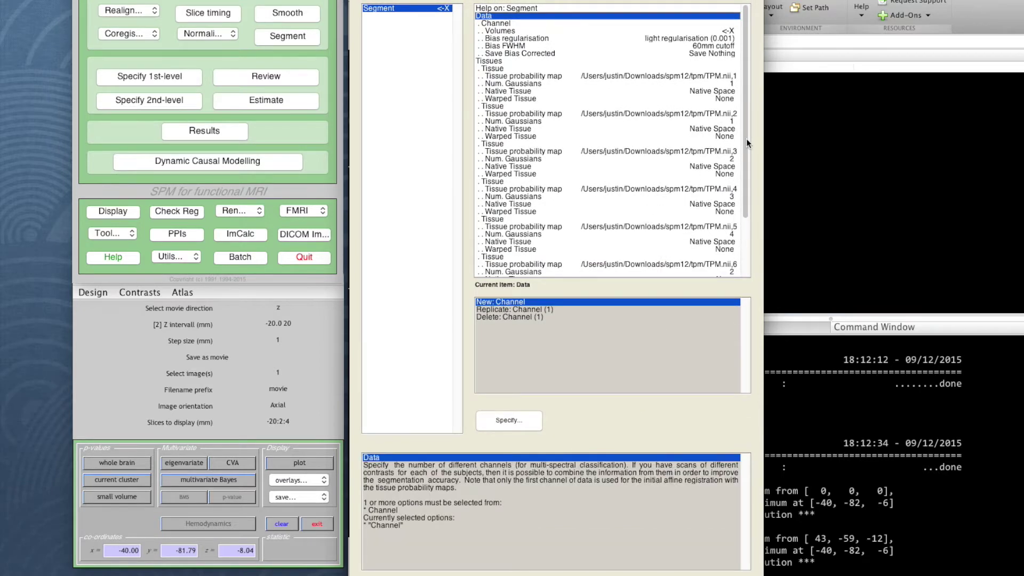
{"action": "left_click_drag", "start_coordinate": [749, 135], "coordinate": [749, 112]}
Open the Volumes file selector and add P010's sBR-0002 structural scan
{"action": "left_click", "coordinate": [507, 32]}
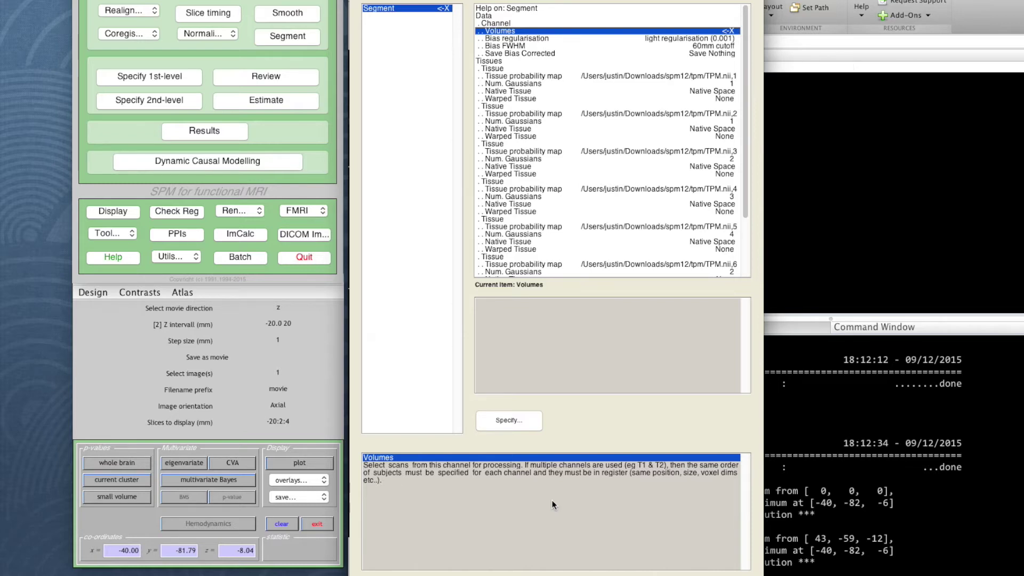
{"action": "left_click", "coordinate": [521, 420]}
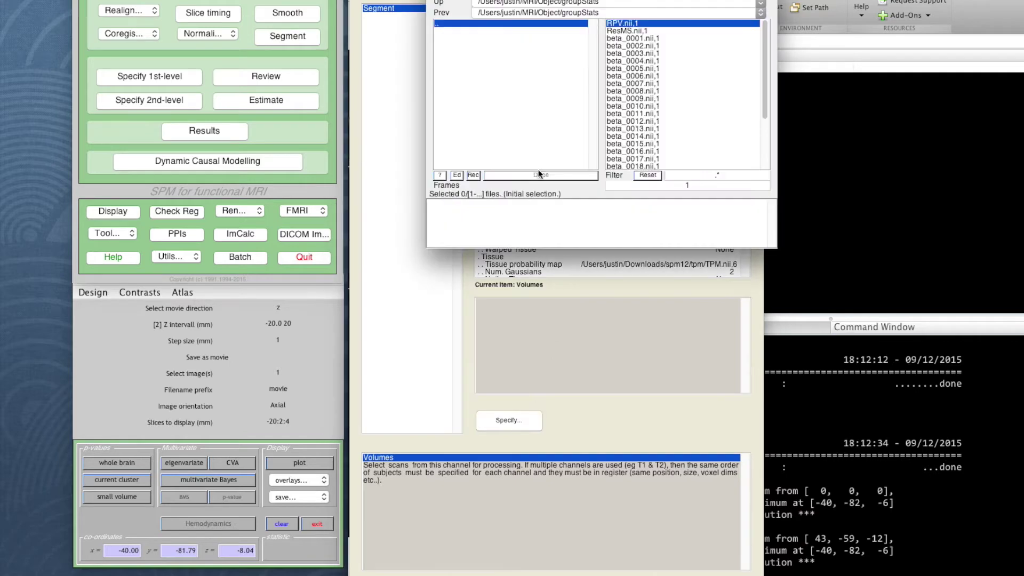
{"action": "left_click", "coordinate": [455, 24]}
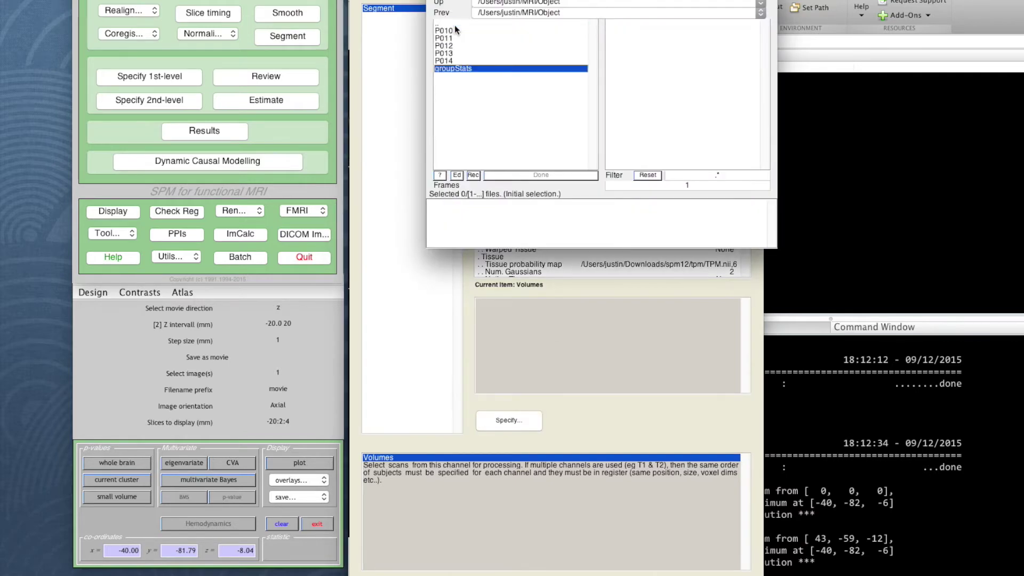
{"action": "double_click", "coordinate": [444, 30]}
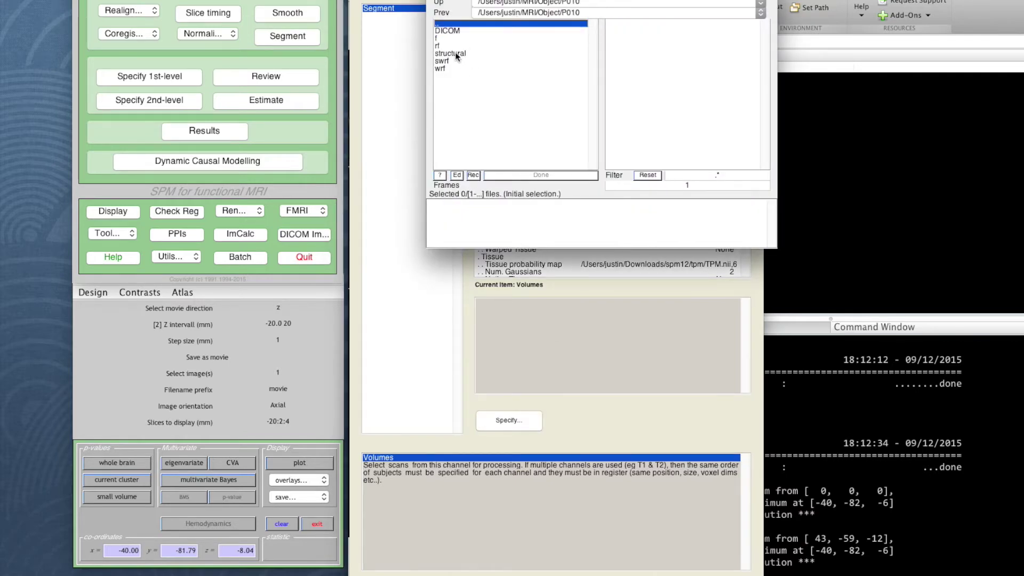
{"action": "double_click", "coordinate": [456, 54]}
{"action": "left_click", "coordinate": [682, 24]}
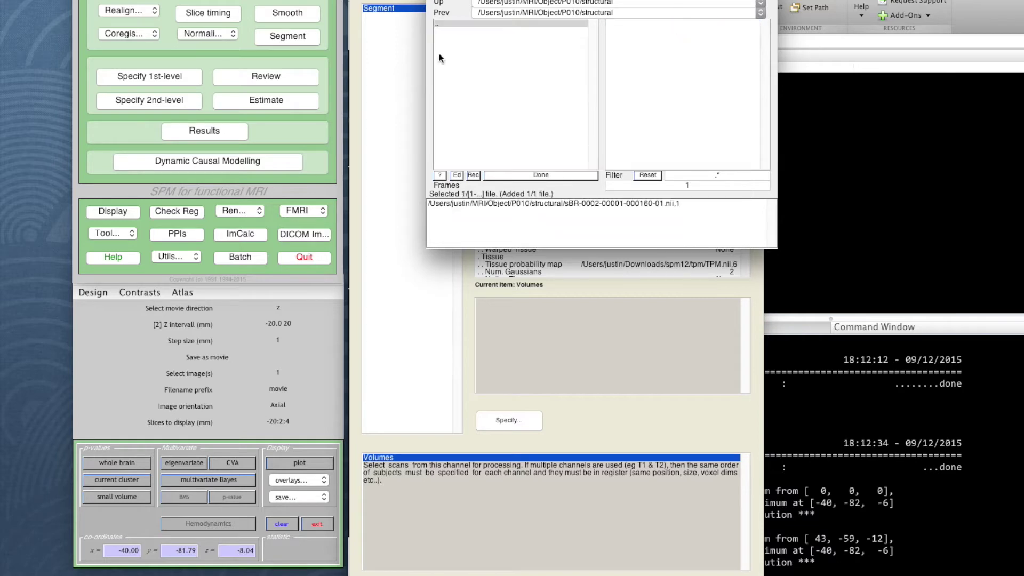
Add the sBR-0002 structural scans of subjects P011 and P012
{"action": "left_click", "coordinate": [452, 25]}
{"action": "left_click", "coordinate": [453, 25]}
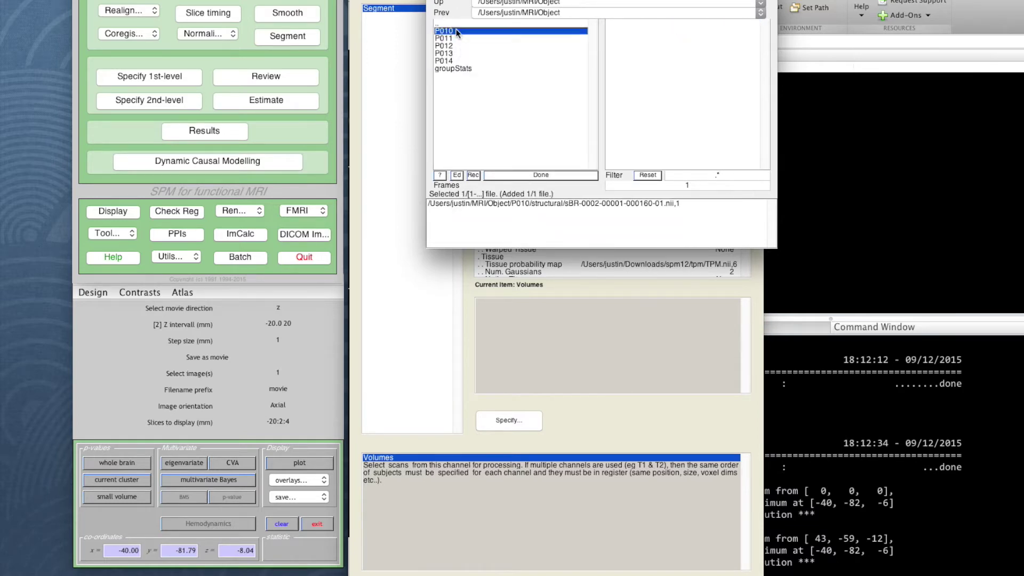
{"action": "double_click", "coordinate": [448, 38]}
{"action": "left_click", "coordinate": [454, 55]}
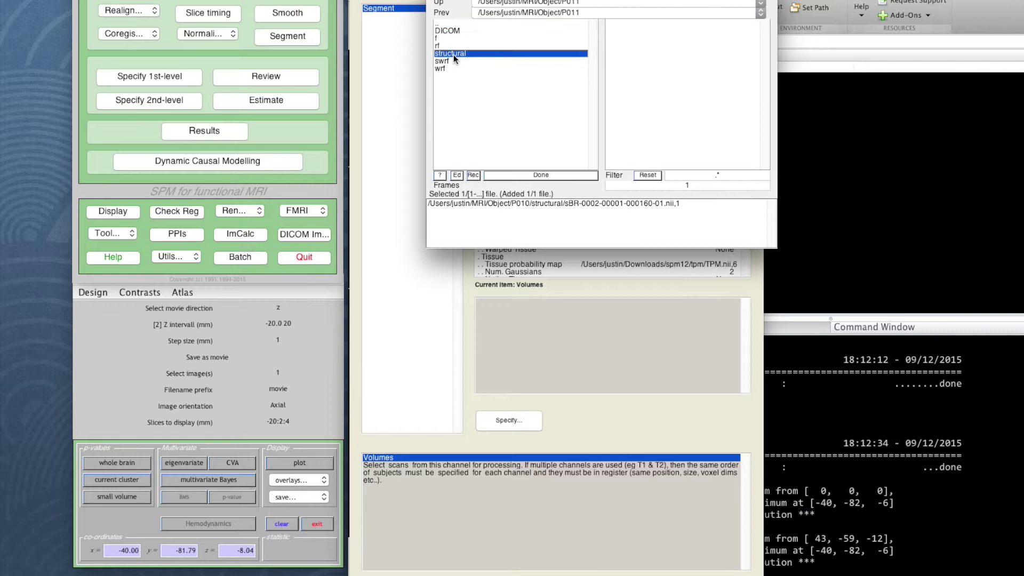
{"action": "double_click", "coordinate": [454, 54]}
{"action": "left_click", "coordinate": [673, 24]}
{"action": "left_click", "coordinate": [470, 24]}
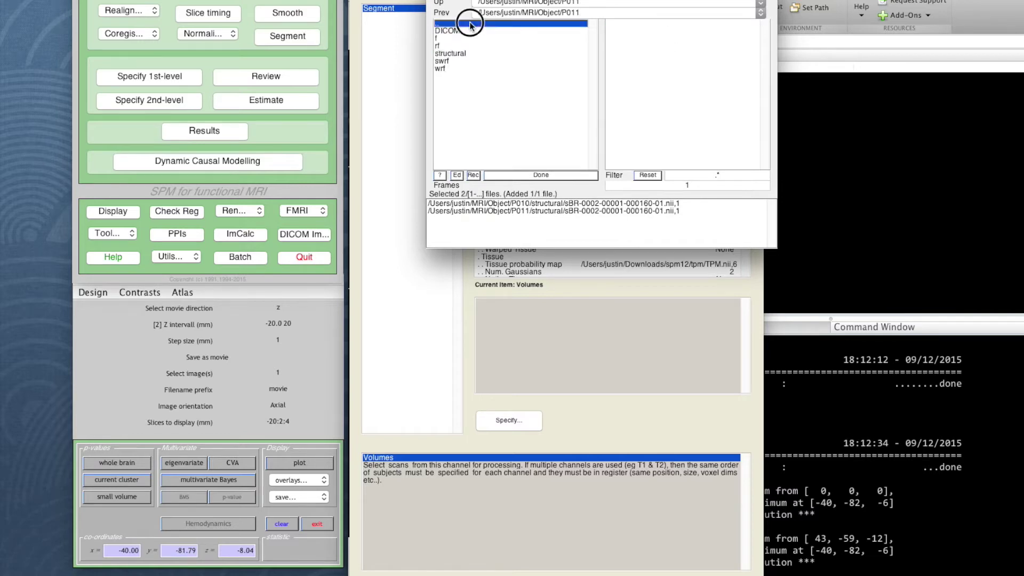
{"action": "left_click", "coordinate": [469, 24]}
{"action": "double_click", "coordinate": [454, 46]}
{"action": "double_click", "coordinate": [453, 53]}
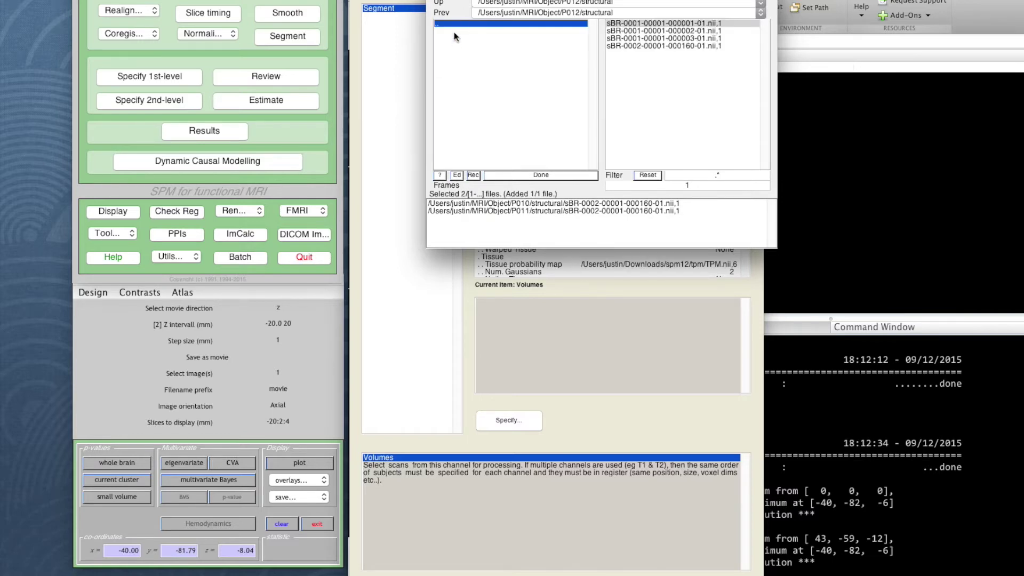
{"action": "left_click", "coordinate": [655, 46]}
Add the sBR-0002 structural scans of subjects P013 and P014
{"action": "left_click", "coordinate": [460, 26]}
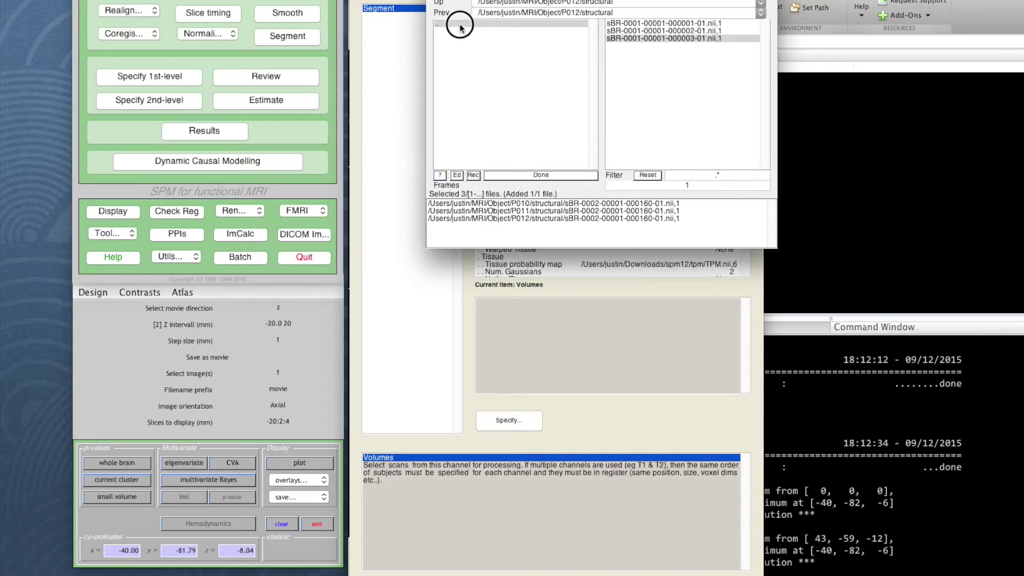
{"action": "left_click", "coordinate": [459, 24]}
{"action": "double_click", "coordinate": [454, 53]}
{"action": "left_click", "coordinate": [450, 54]}
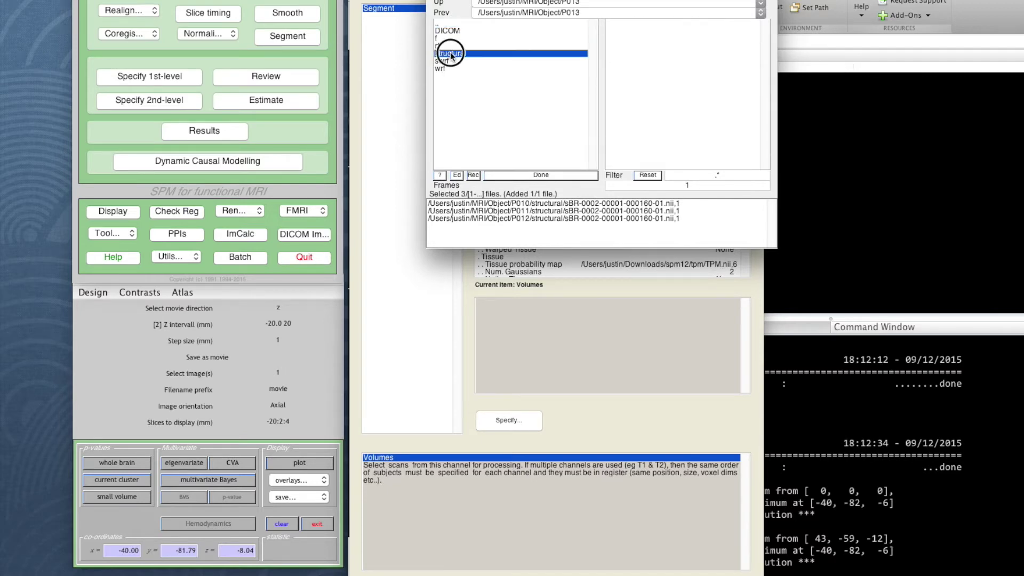
{"action": "double_click", "coordinate": [451, 54]}
{"action": "left_click", "coordinate": [635, 46]}
{"action": "left_click", "coordinate": [449, 24]}
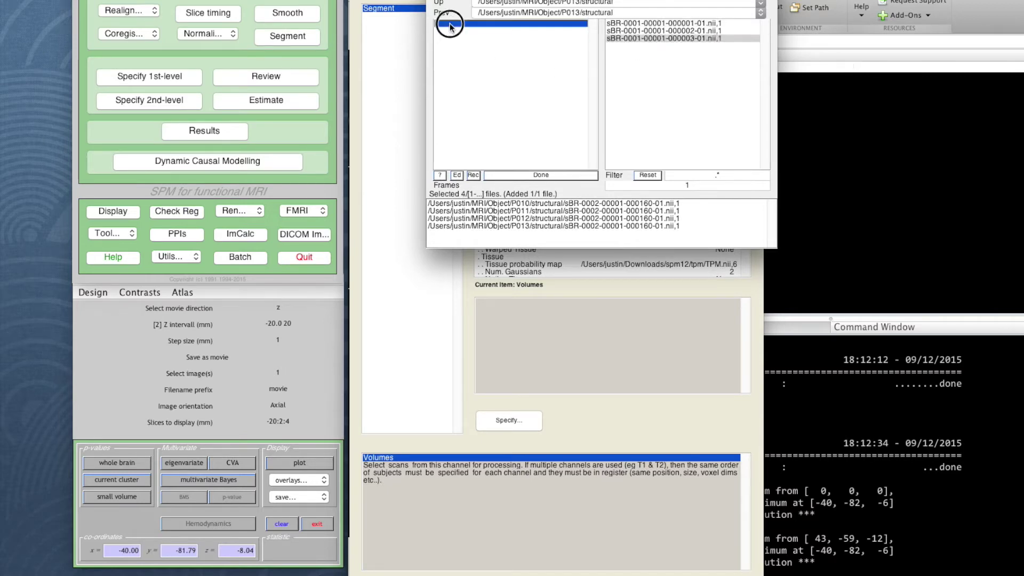
{"action": "left_click", "coordinate": [450, 24]}
{"action": "double_click", "coordinate": [450, 24]}
{"action": "double_click", "coordinate": [452, 61]}
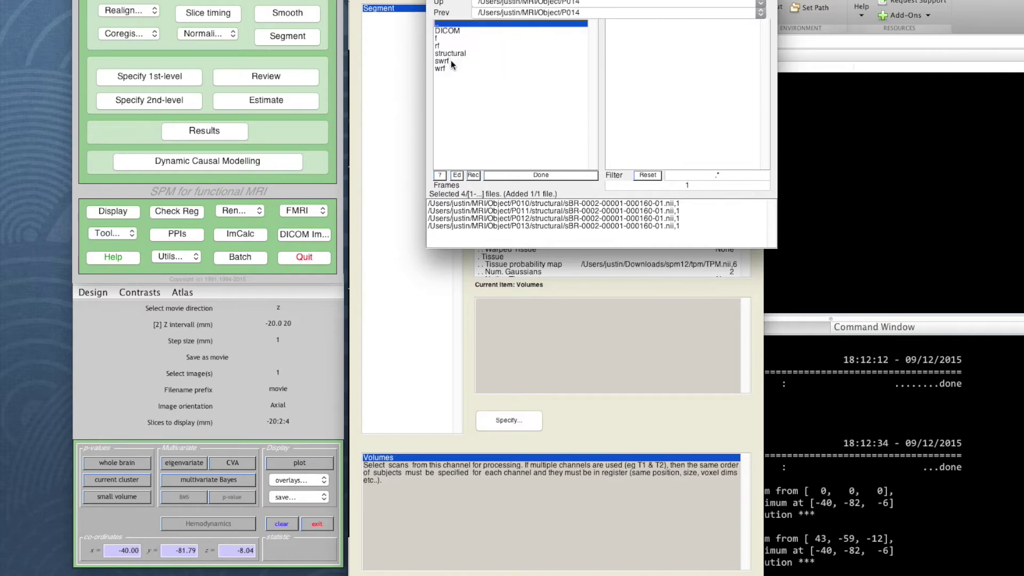
{"action": "double_click", "coordinate": [451, 54]}
{"action": "left_click", "coordinate": [639, 49]}
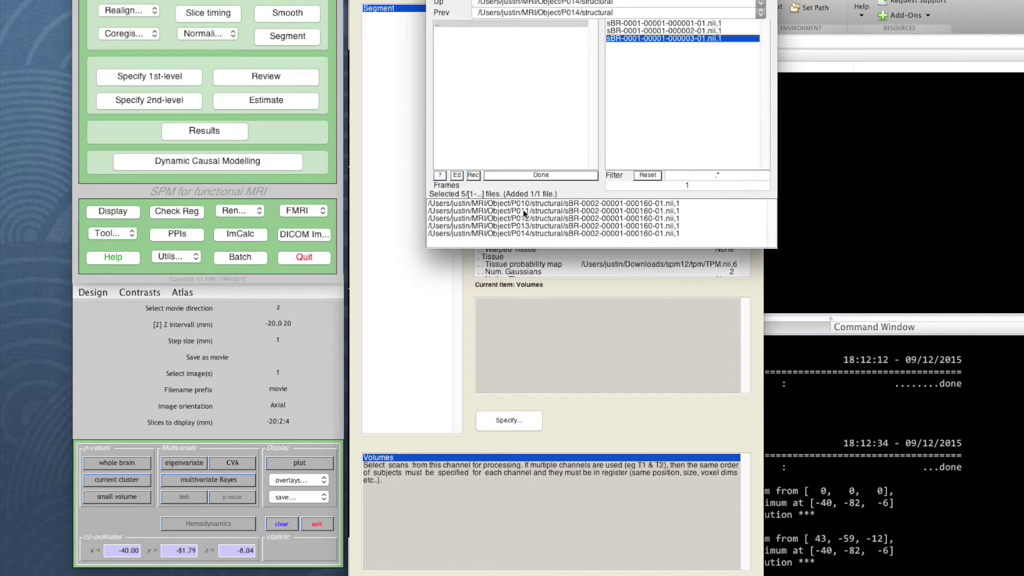
Confirm the five selected structural scans and look through the Segment options tree
{"action": "left_click", "coordinate": [543, 174]}
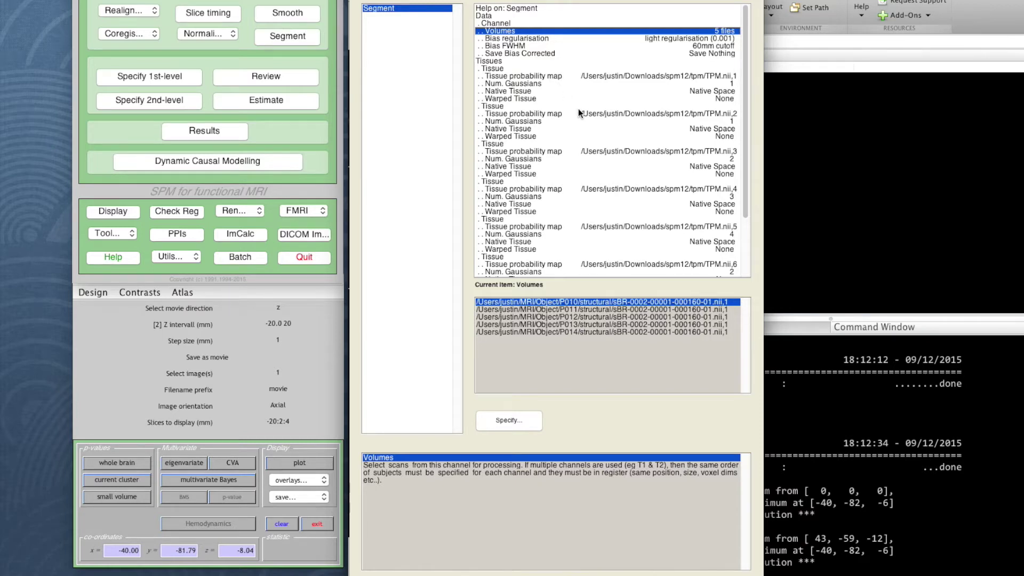
{"action": "scroll", "coordinate": [580, 113], "scroll_direction": "down", "scroll_amount": 4}
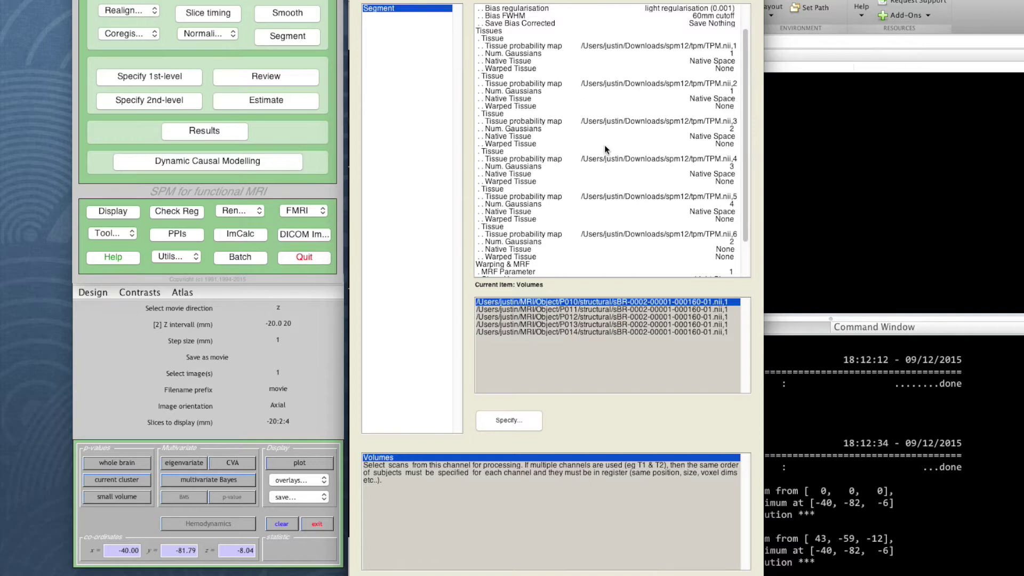
{"action": "scroll", "coordinate": [628, 197], "scroll_direction": "down", "scroll_amount": 5}
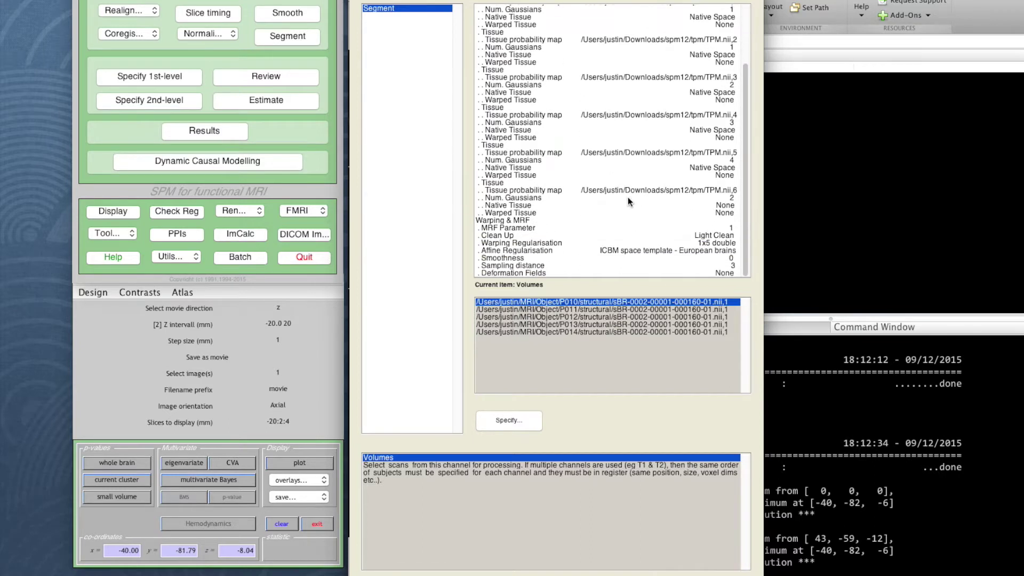
{"action": "scroll", "coordinate": [628, 196], "scroll_direction": "up", "scroll_amount": 10}
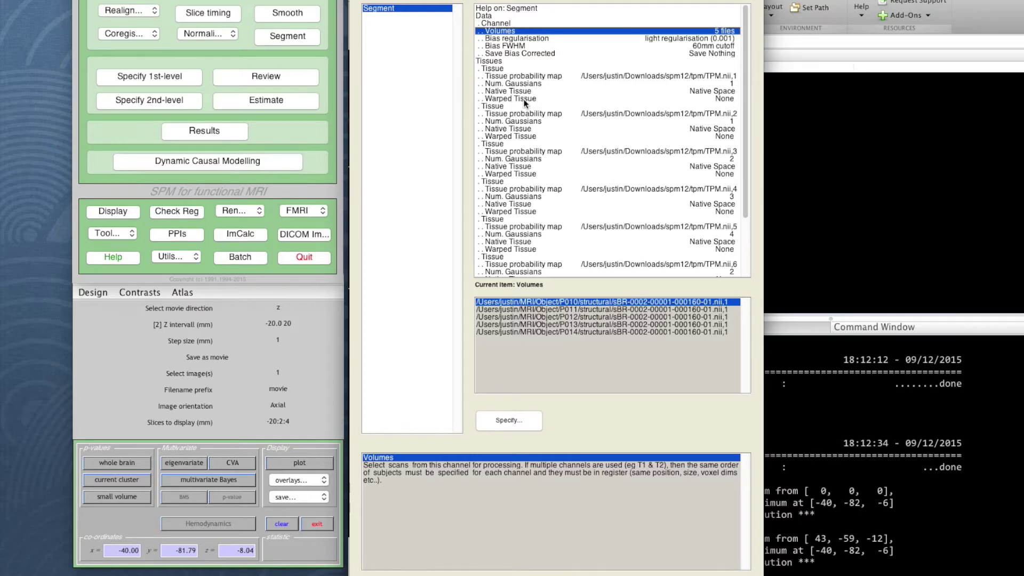
Inspect tissue 1's Native Tissue and Warped Tissue output options and their help text
{"action": "left_click", "coordinate": [522, 93]}
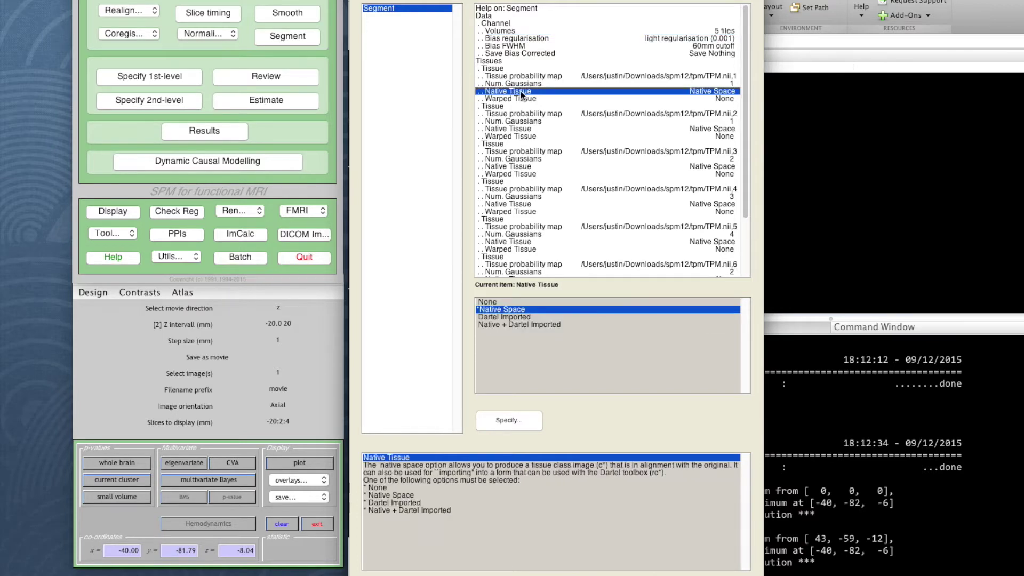
{"action": "left_click", "coordinate": [522, 100]}
{"action": "left_click", "coordinate": [529, 98]}
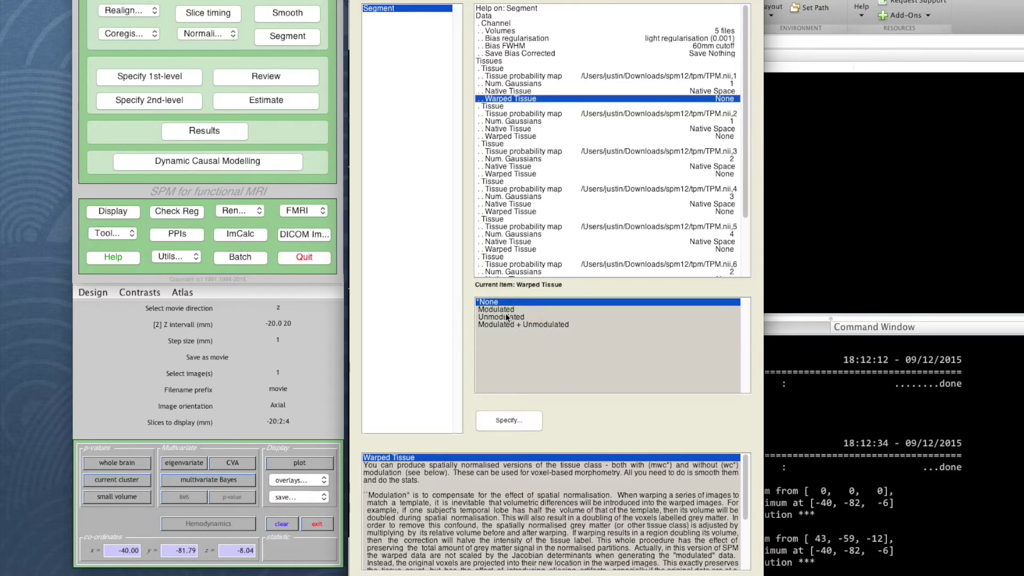
Set the warped output of tissues 1, 2 and 3 to Modulated
{"action": "left_click", "coordinate": [504, 309]}
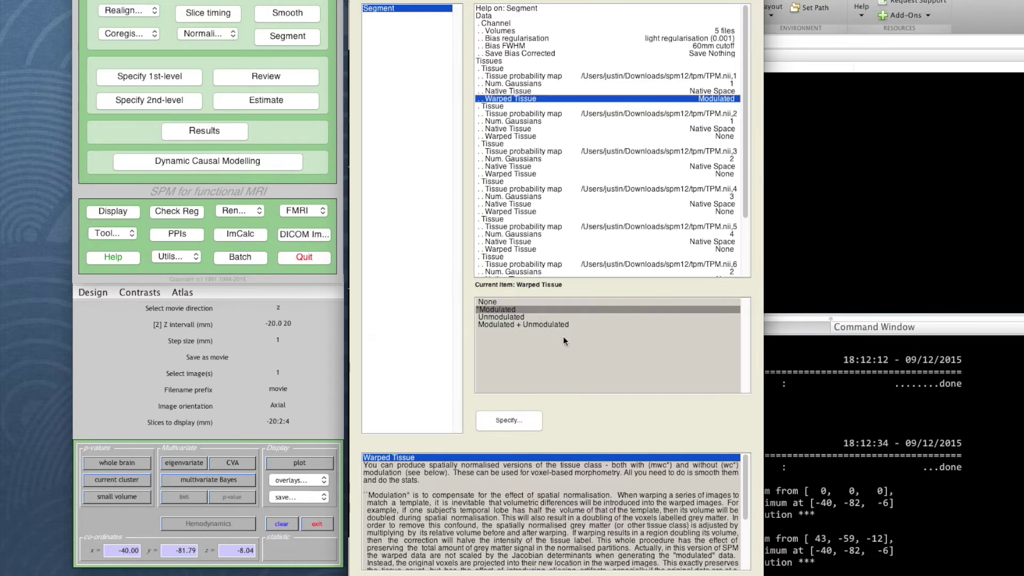
{"action": "left_click", "coordinate": [510, 134]}
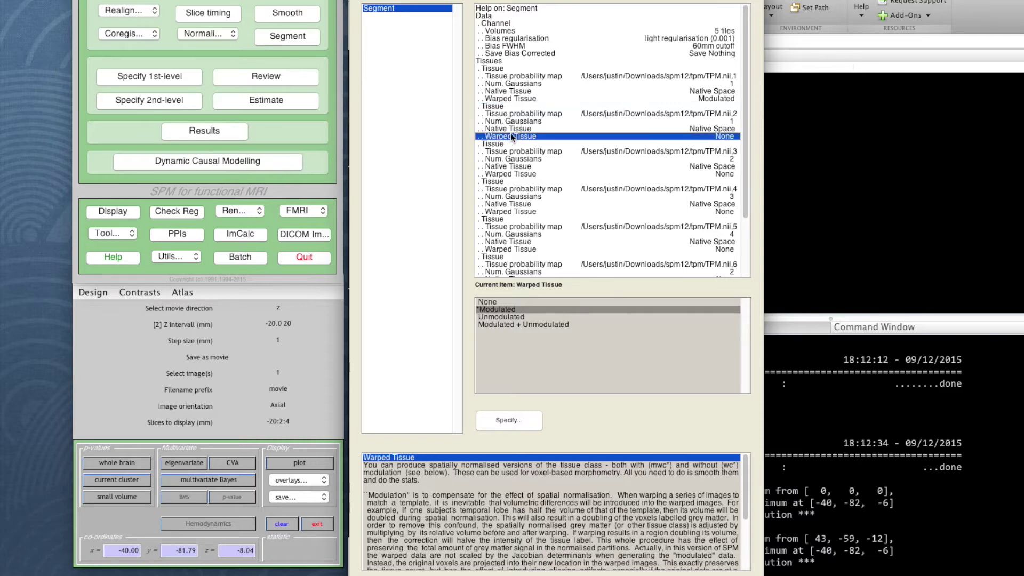
{"action": "left_click", "coordinate": [495, 310]}
{"action": "left_click", "coordinate": [523, 175]}
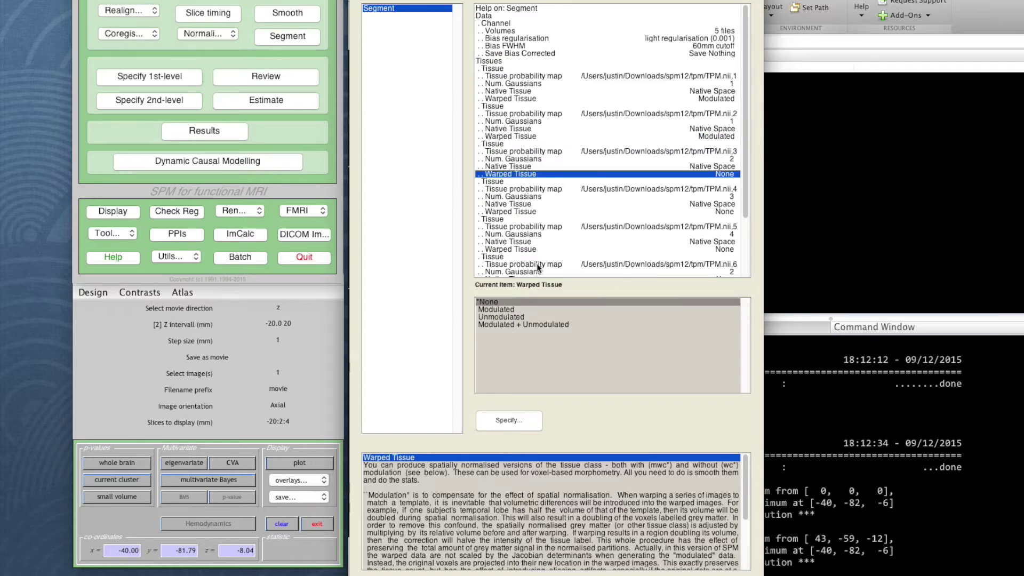
{"action": "left_click", "coordinate": [499, 309]}
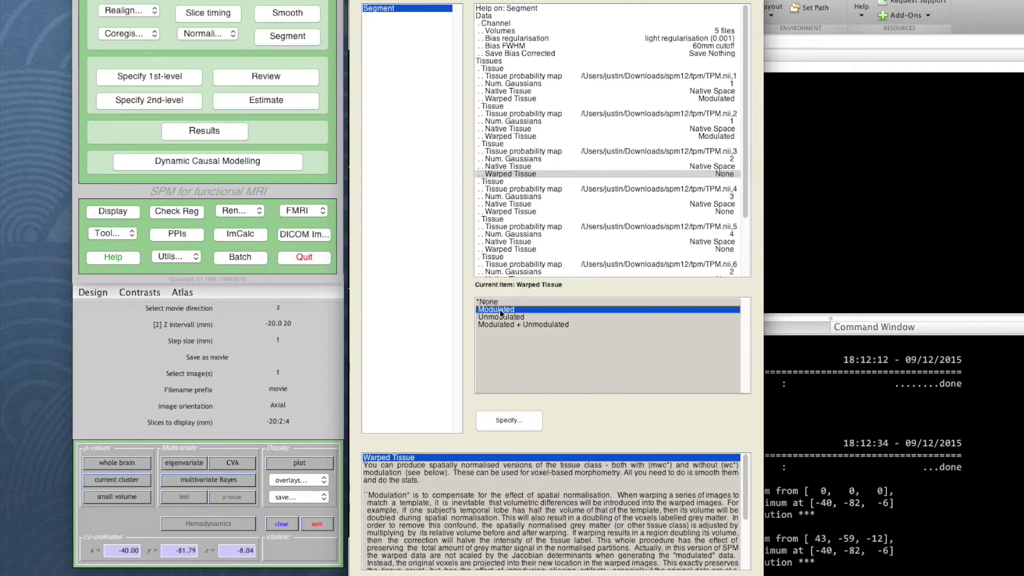
Set the warped output of tissues 4 and 5 to Modulated
{"action": "left_click", "coordinate": [517, 212]}
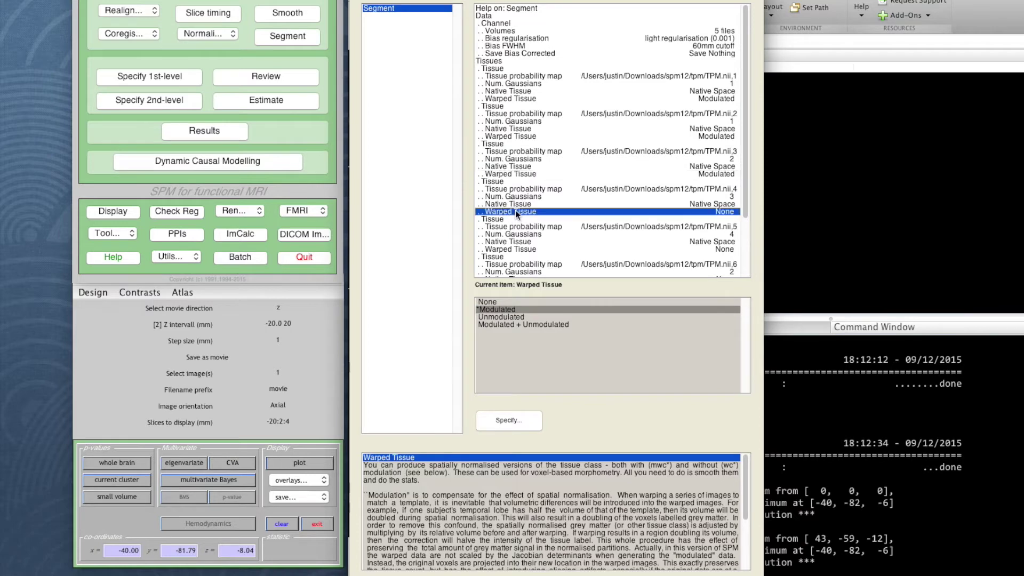
{"action": "left_click", "coordinate": [498, 309]}
{"action": "scroll", "coordinate": [743, 213], "scroll_direction": "down", "scroll_amount": 3}
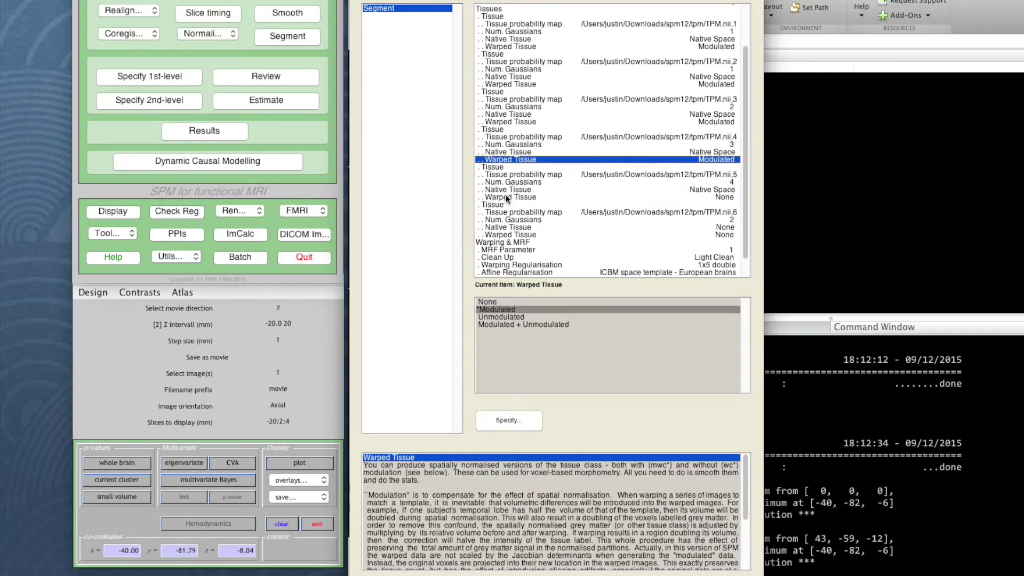
{"action": "left_click", "coordinate": [504, 197]}
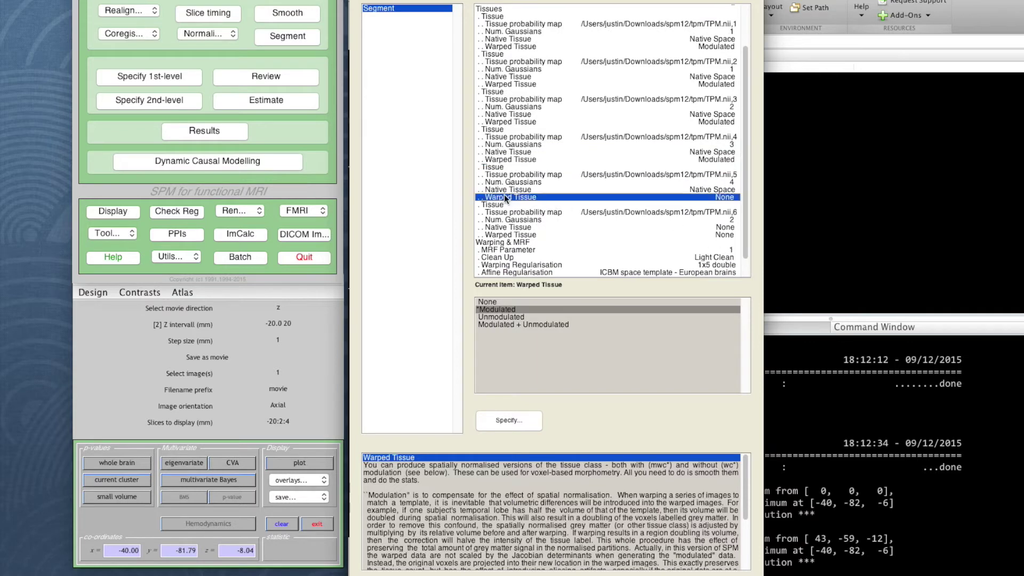
{"action": "left_click", "coordinate": [494, 309]}
{"action": "scroll", "coordinate": [748, 208], "scroll_direction": "down", "scroll_amount": 3}
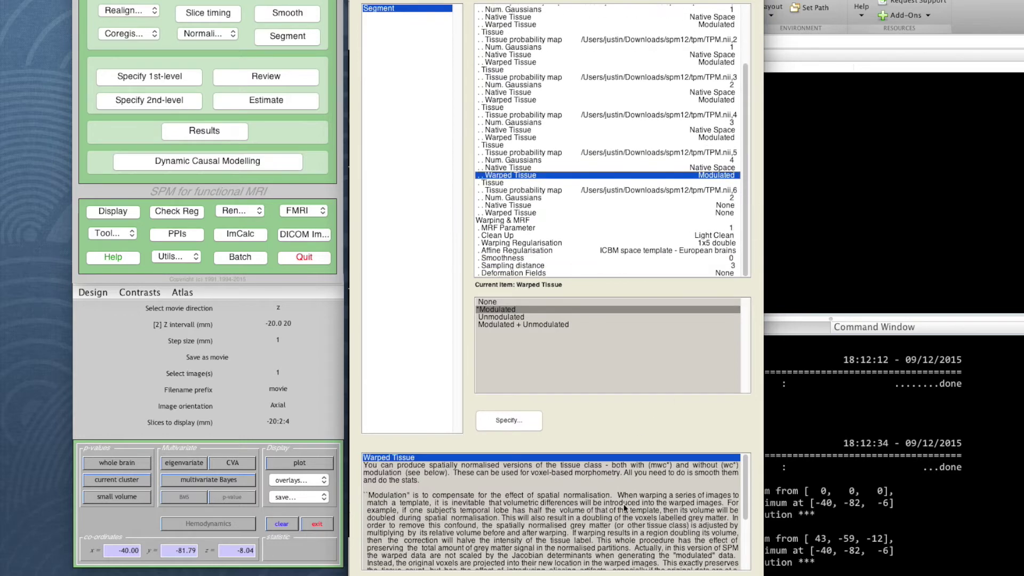
{"action": "scroll", "coordinate": [634, 495], "scroll_direction": "down", "scroll_amount": 3}
{"action": "scroll", "coordinate": [634, 495], "scroll_direction": "down", "scroll_amount": 5}
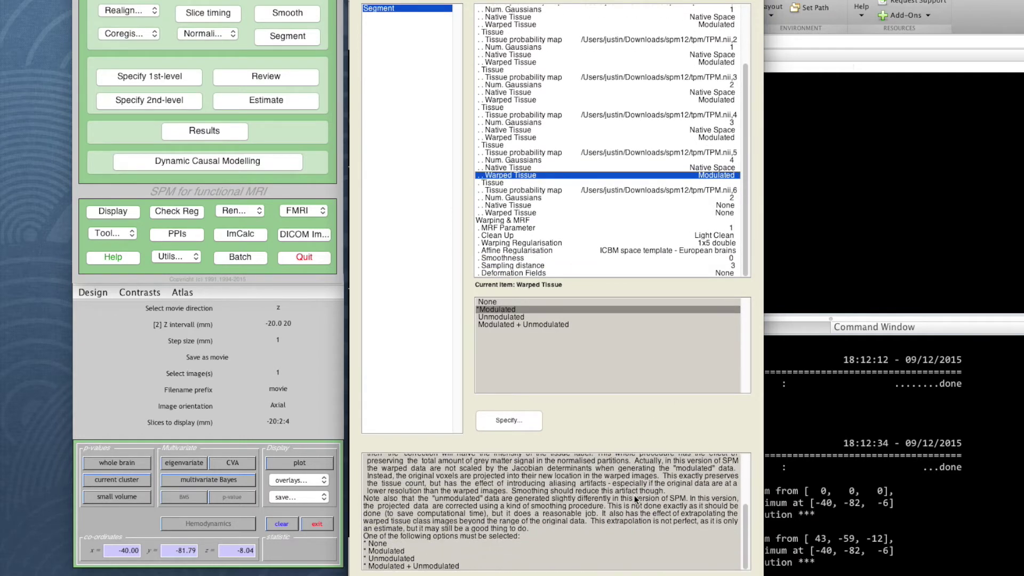
{"action": "scroll", "coordinate": [635, 494], "scroll_direction": "up", "scroll_amount": 8}
{"action": "scroll", "coordinate": [623, 213], "scroll_direction": "up", "scroll_amount": 5}
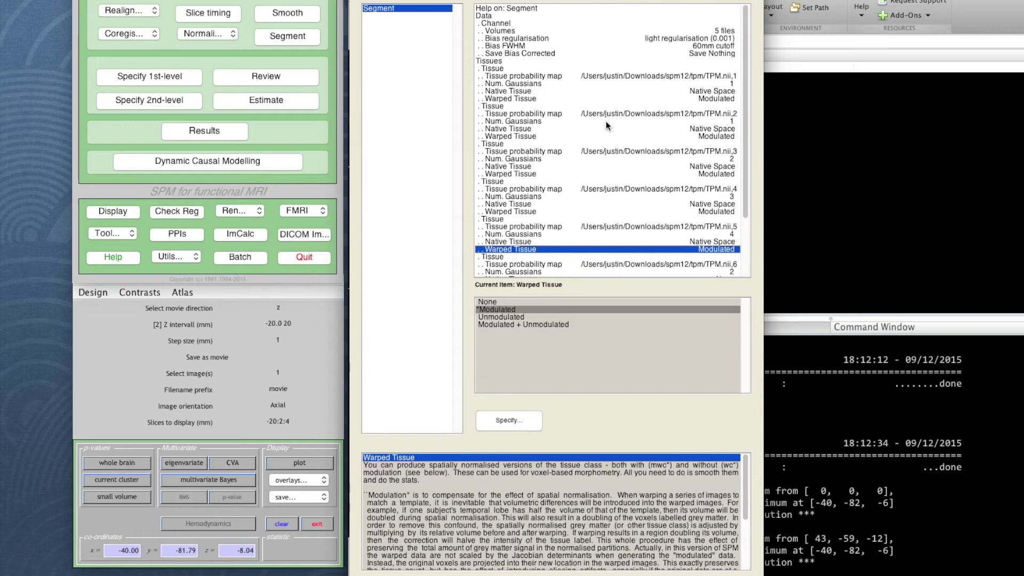
Set tissue 6's native output to Native Space and its warped output to Modulated
{"action": "left_click", "coordinate": [490, 61]}
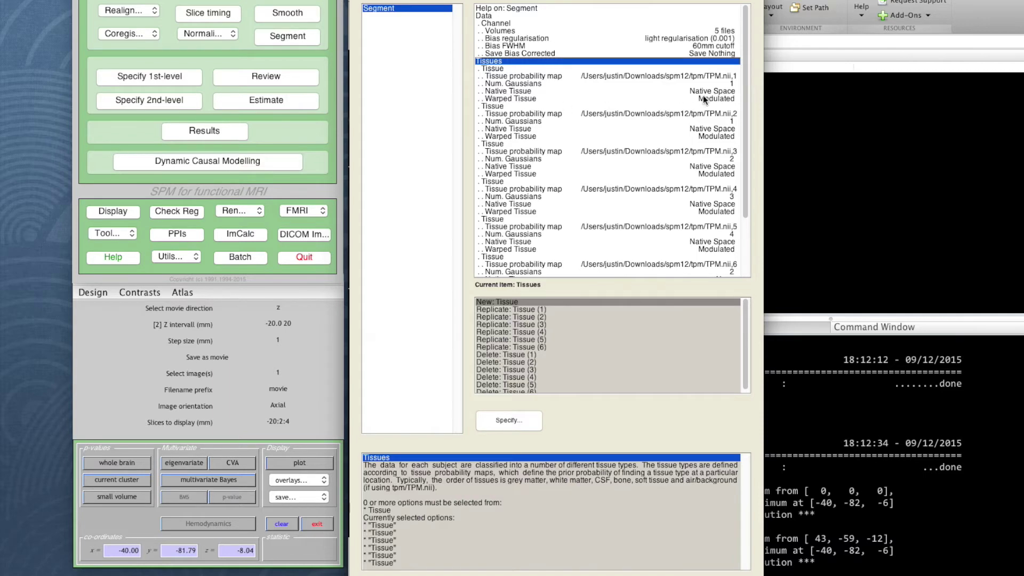
{"action": "scroll", "coordinate": [745, 140], "scroll_direction": "down", "scroll_amount": 3}
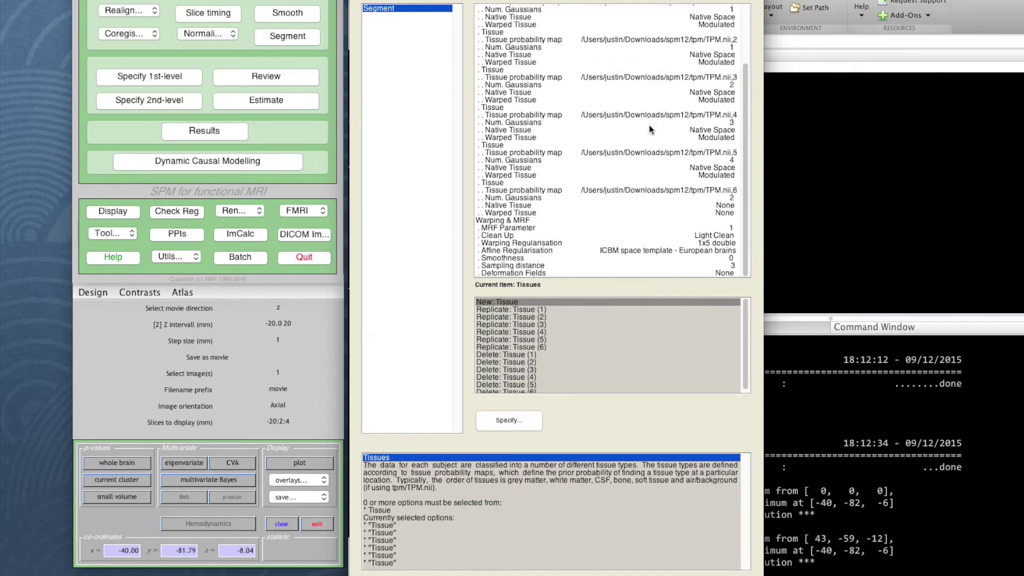
{"action": "scroll", "coordinate": [741, 158], "scroll_direction": "up", "scroll_amount": 3}
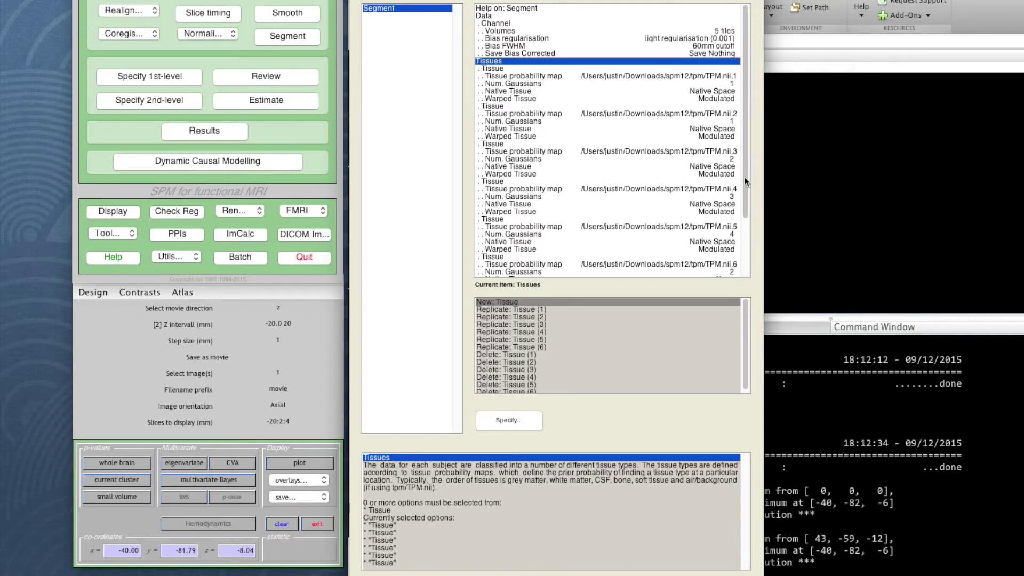
{"action": "scroll", "coordinate": [744, 177], "scroll_direction": "down", "scroll_amount": 3}
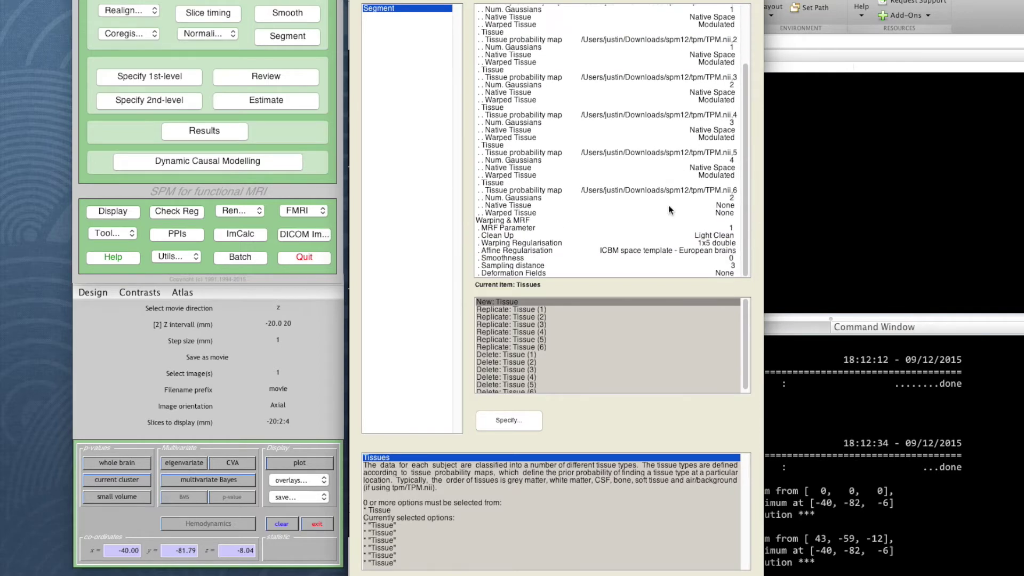
{"action": "left_click", "coordinate": [515, 204]}
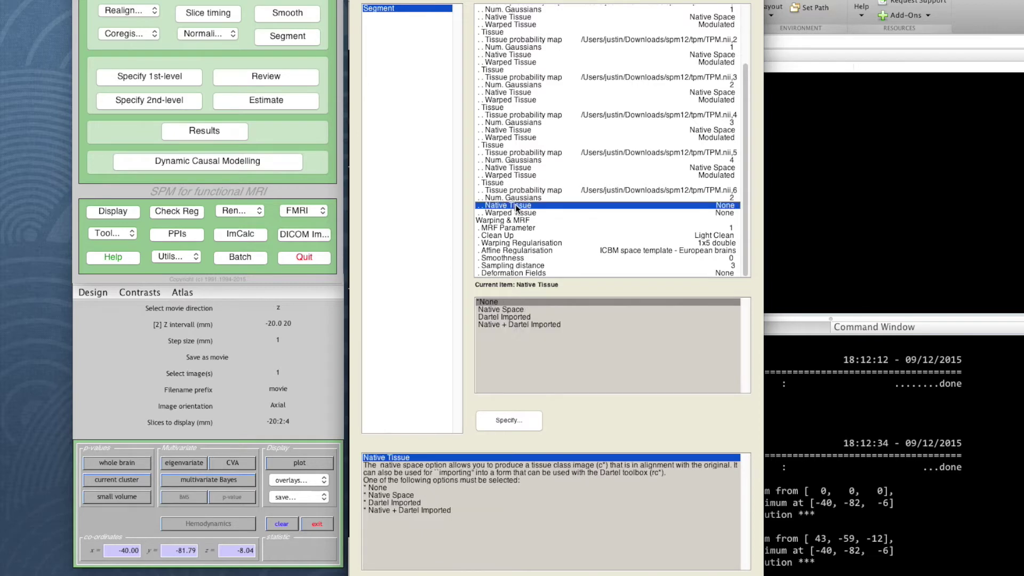
{"action": "left_click", "coordinate": [507, 312]}
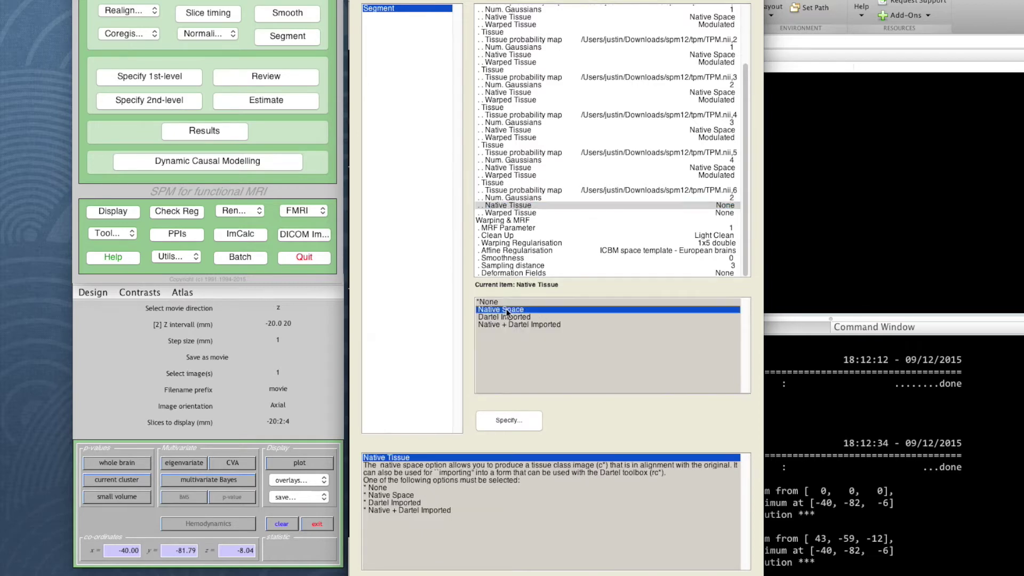
{"action": "left_click", "coordinate": [518, 214]}
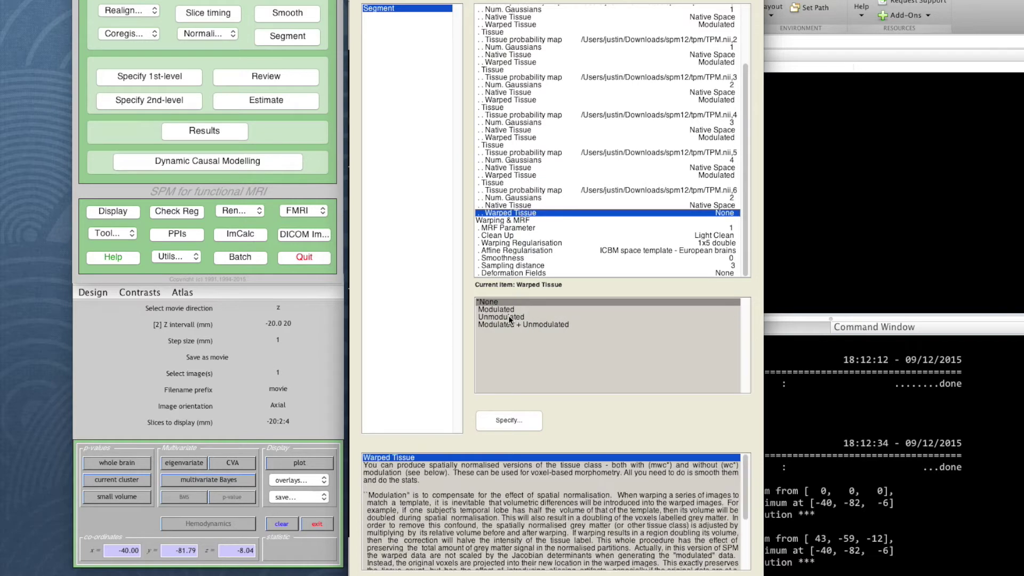
{"action": "left_click", "coordinate": [507, 310]}
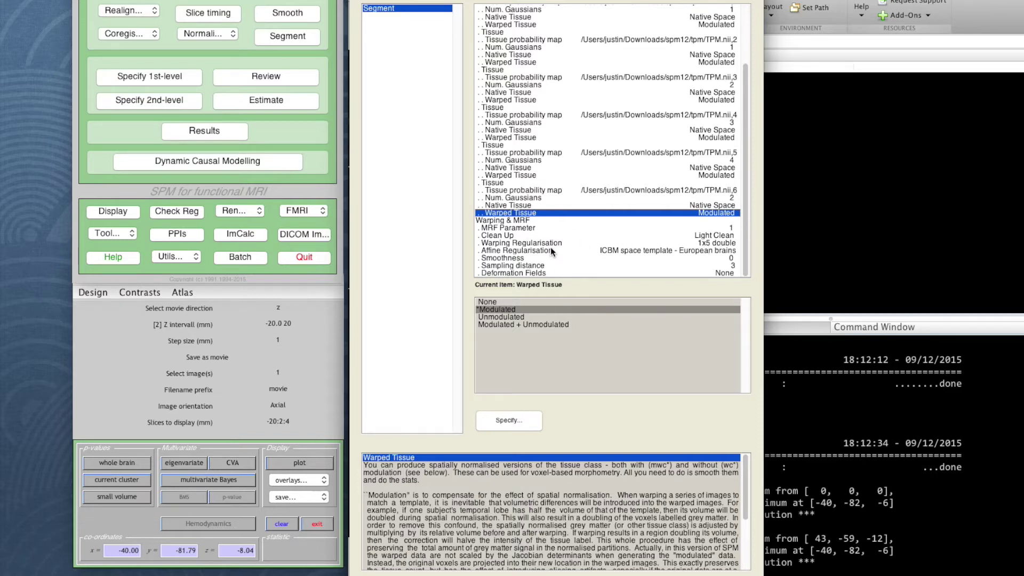
Check the Clean Up and Affine Regularisation options, keeping Light Clean and ICBM European brains
{"action": "left_click", "coordinate": [517, 237]}
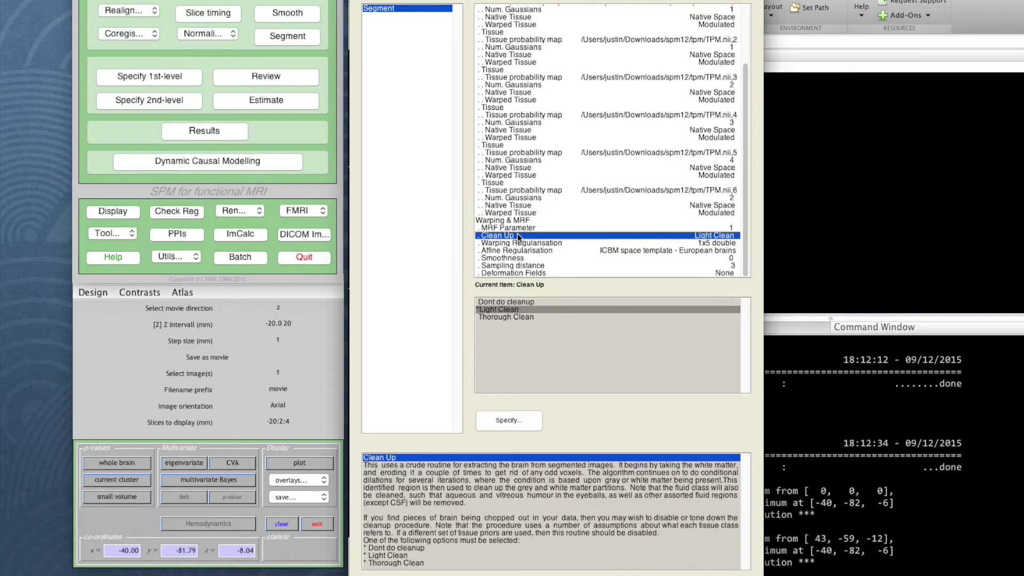
{"action": "scroll", "coordinate": [691, 221], "scroll_direction": "up", "scroll_amount": 4}
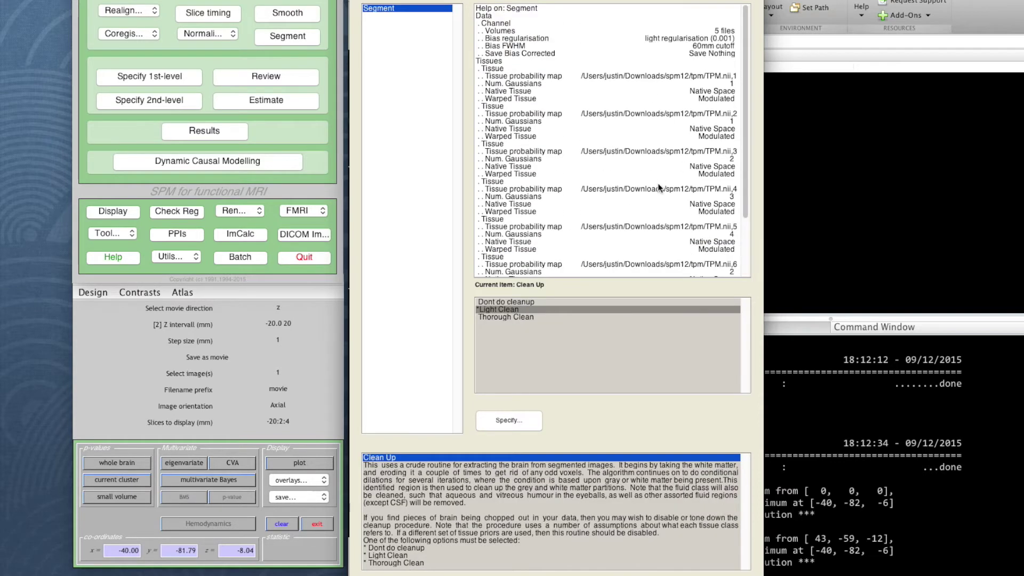
{"action": "scroll", "coordinate": [658, 184], "scroll_direction": "down", "scroll_amount": 4}
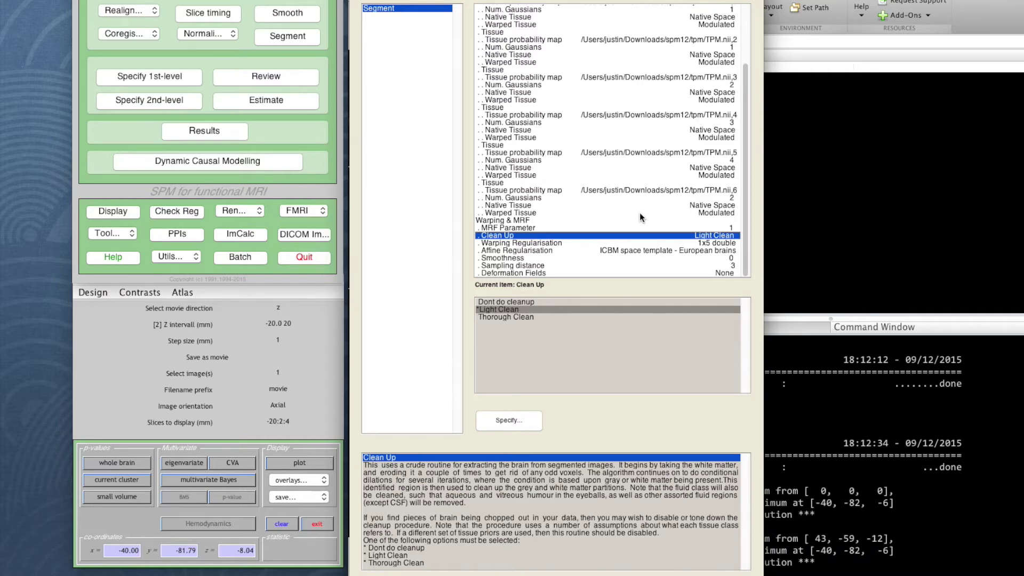
{"action": "left_click", "coordinate": [535, 251]}
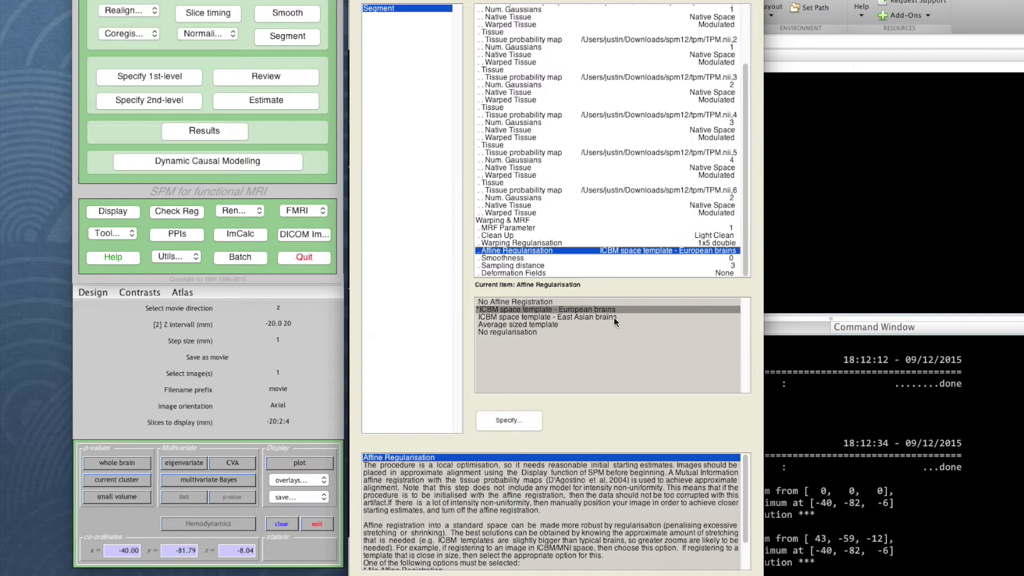
{"action": "scroll", "coordinate": [623, 245], "scroll_direction": "up", "scroll_amount": 5}
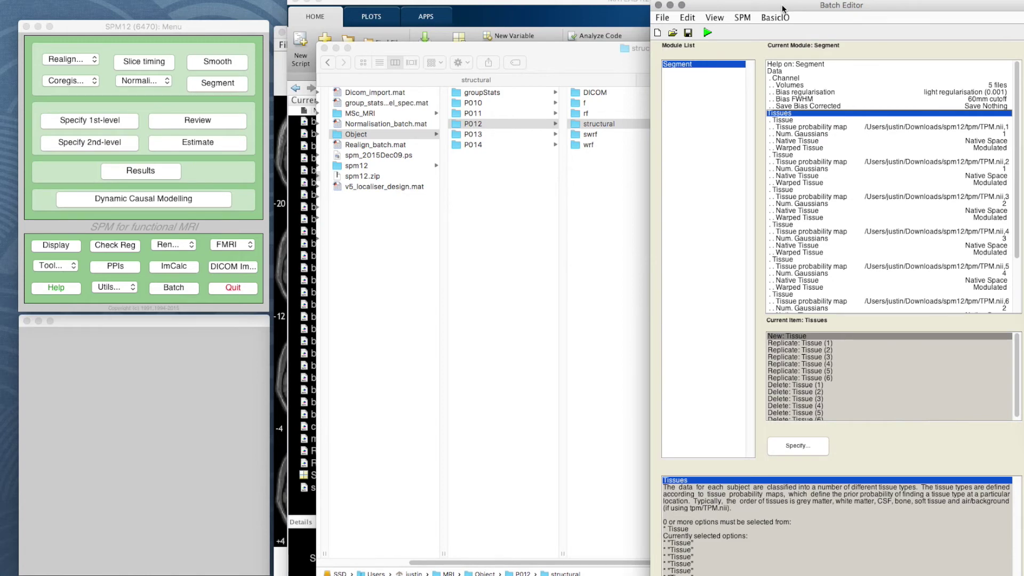
Open P010's structural folder in Finder and preview the sBR .nii scan and _seg8.mat file
{"action": "left_click", "coordinate": [469, 102]}
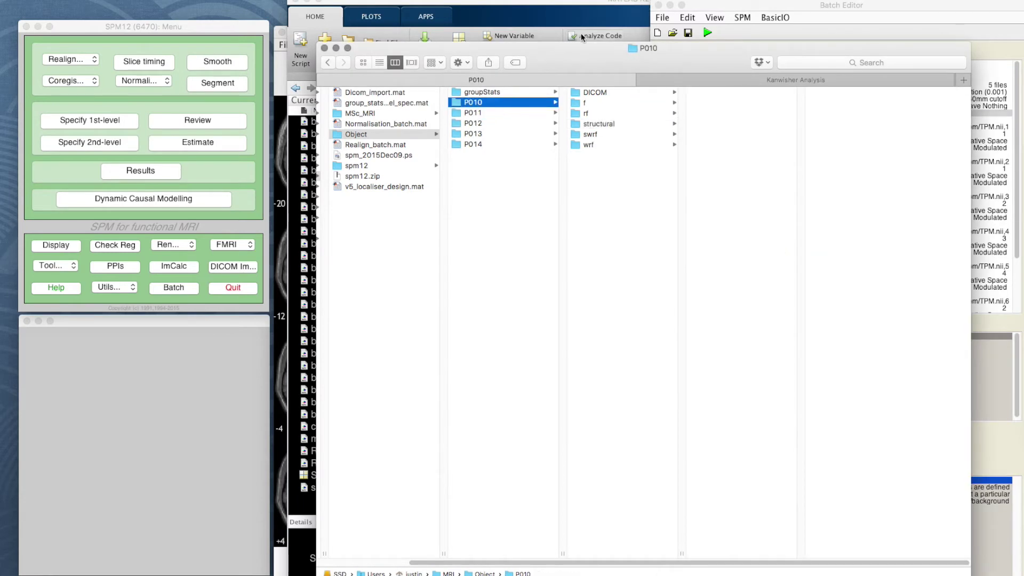
{"action": "left_click_drag", "start_coordinate": [577, 58], "coordinate": [498, 47]}
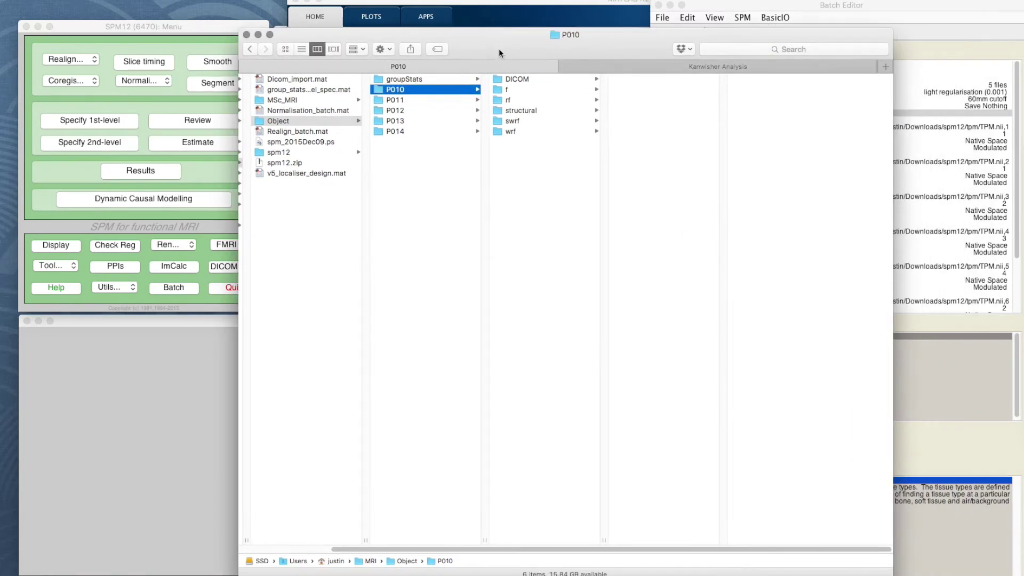
{"action": "left_click", "coordinate": [520, 110]}
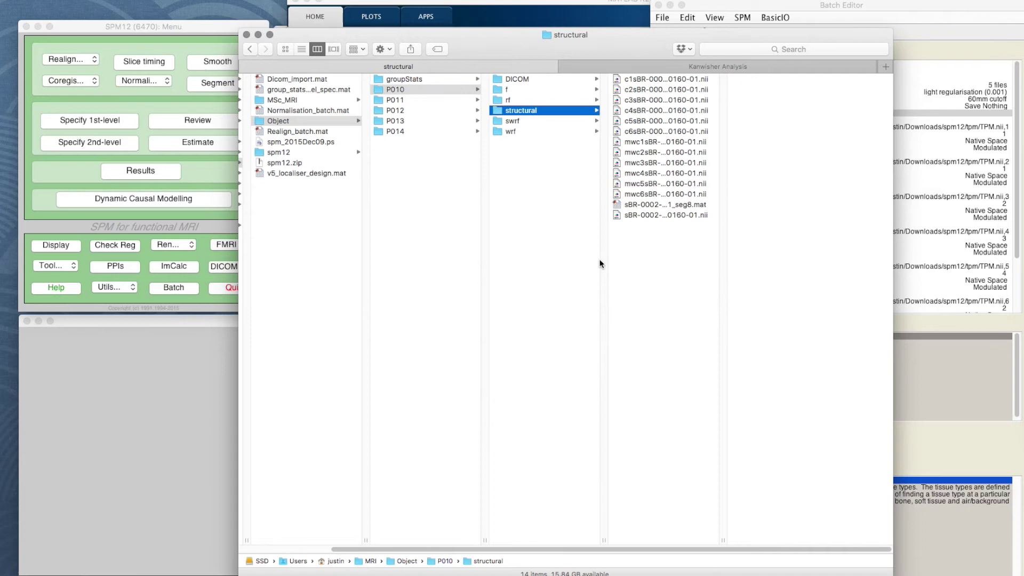
{"action": "left_click_drag", "start_coordinate": [522, 33], "coordinate": [448, 33]}
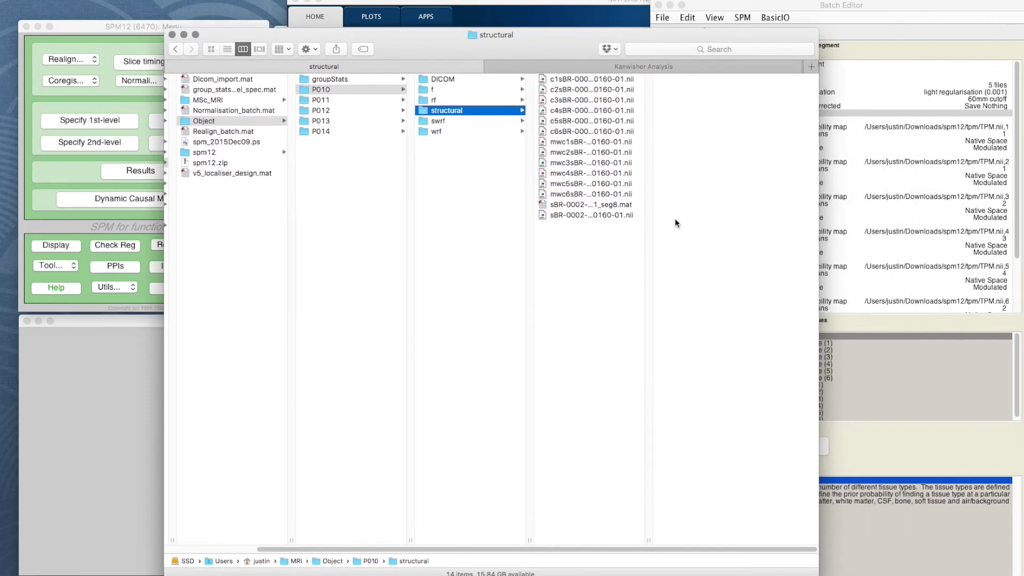
{"action": "left_click", "coordinate": [587, 215]}
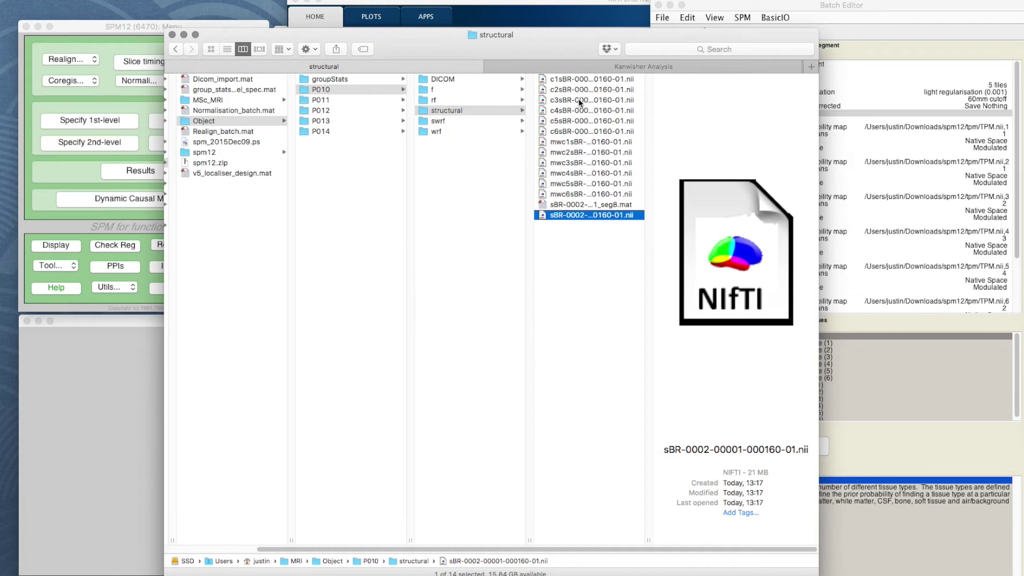
{"action": "left_click", "coordinate": [624, 206]}
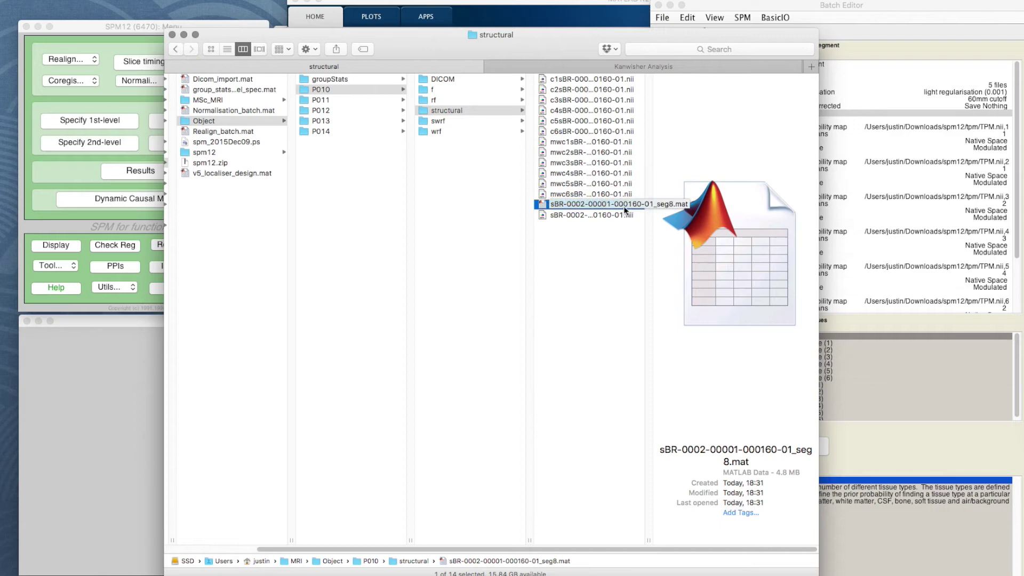
Preview the c1 through c6 tissue maps in P010's structural folder
{"action": "left_click", "coordinate": [578, 81]}
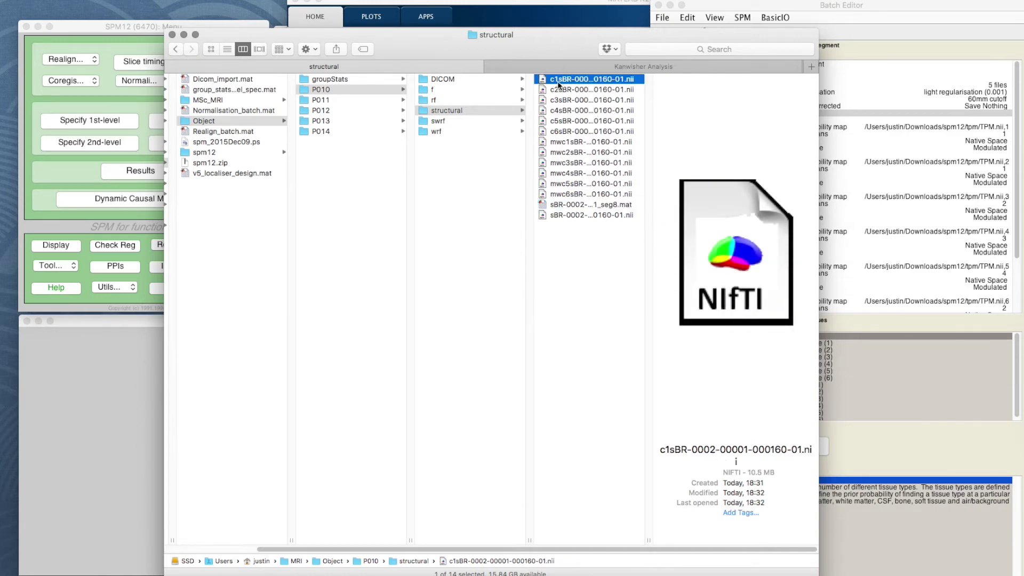
{"action": "left_click", "coordinate": [578, 131]}
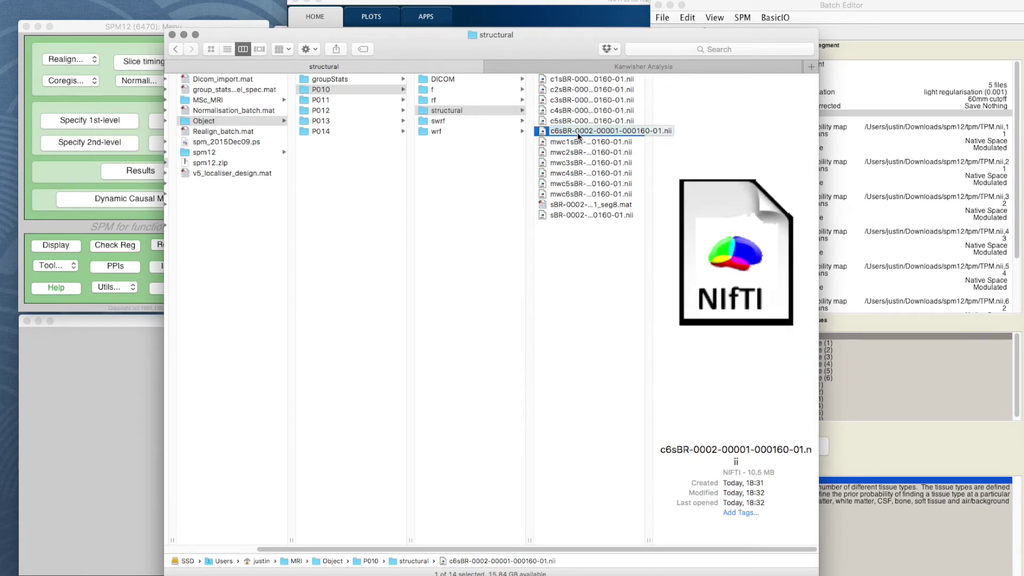
{"action": "left_click", "coordinate": [583, 216]}
{"action": "left_click", "coordinate": [569, 81]}
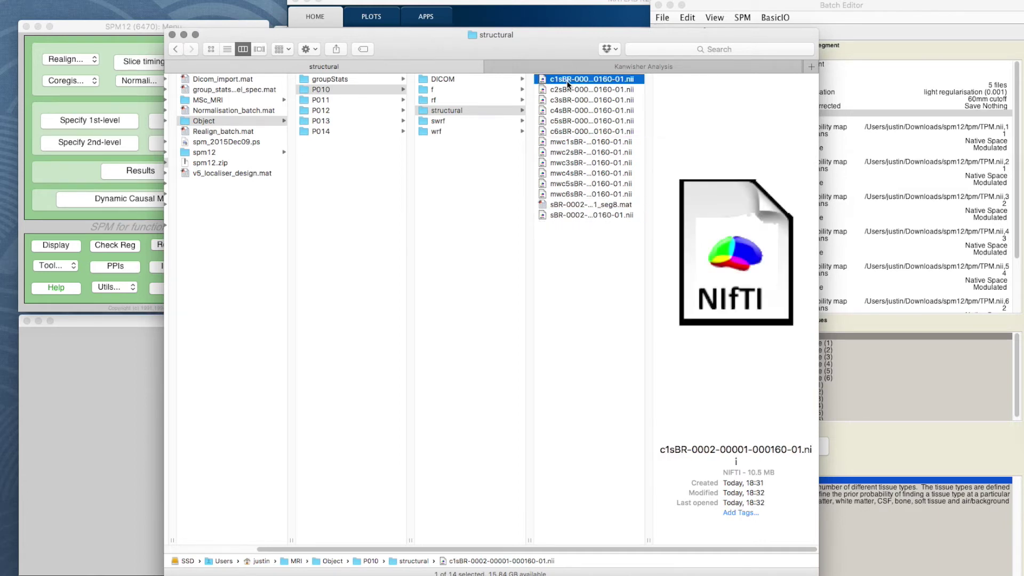
{"action": "left_click", "coordinate": [567, 91]}
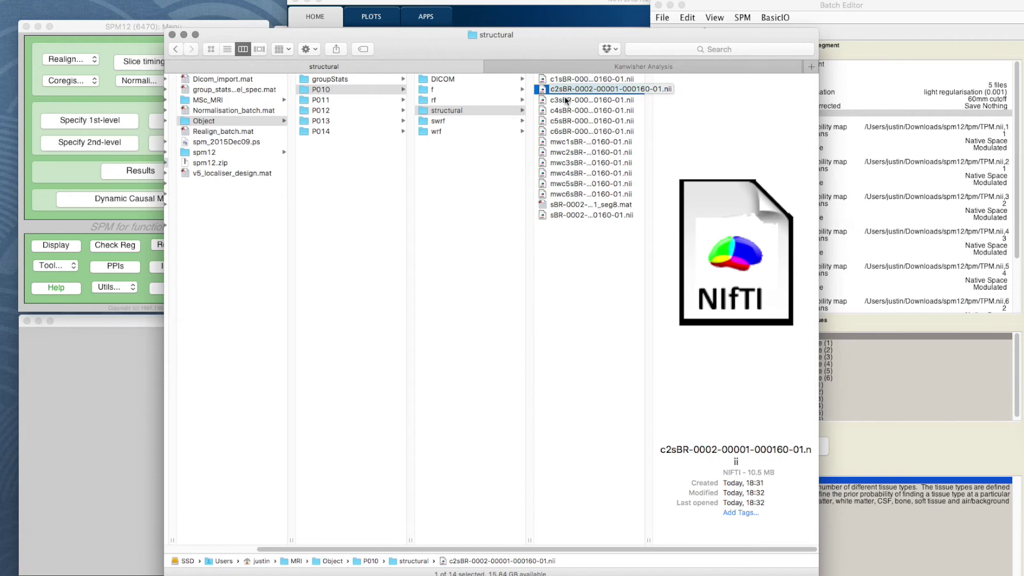
{"action": "key", "text": "Down"}
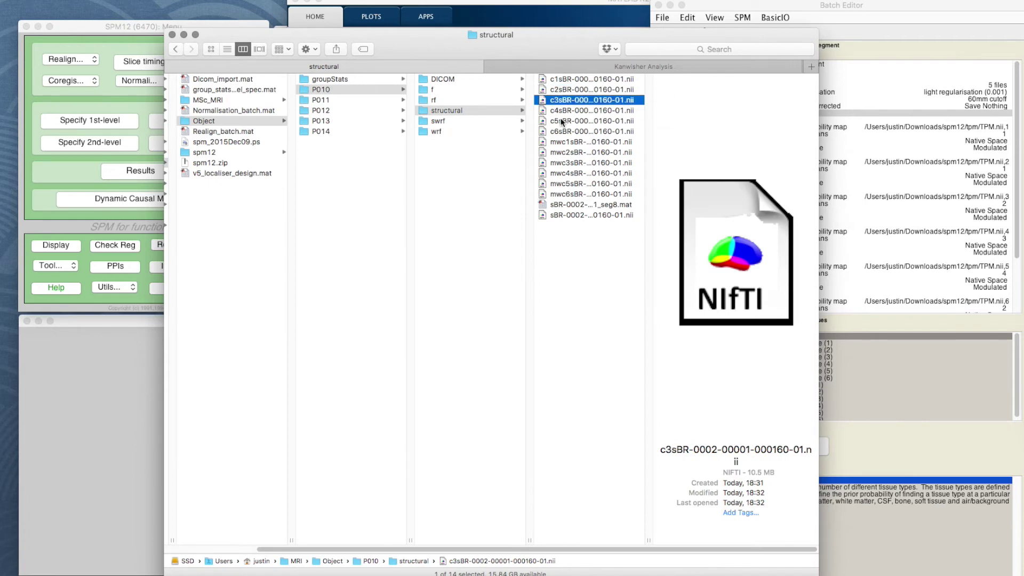
{"action": "key", "text": "Down"}
{"action": "key", "text": "Down"}
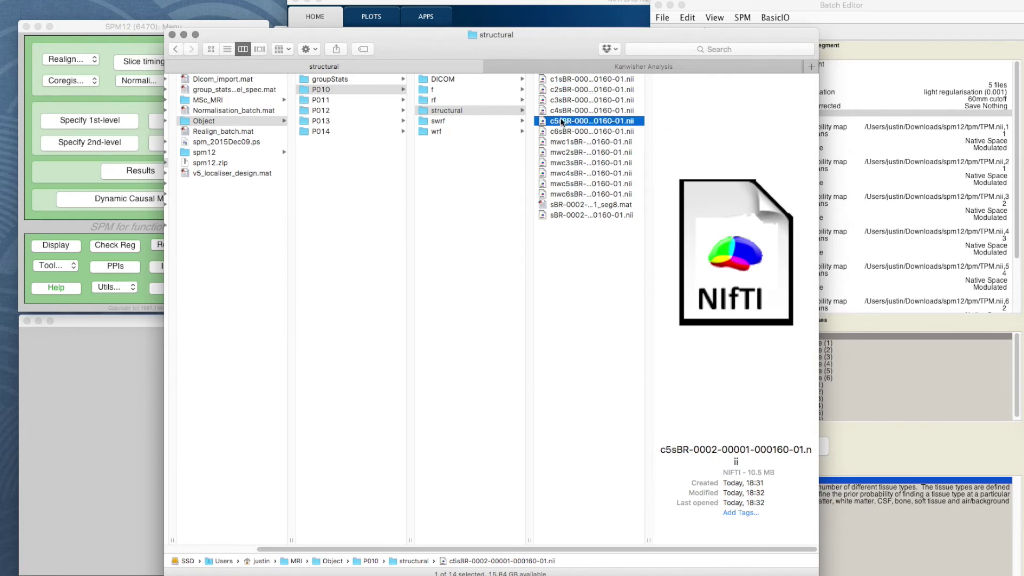
{"action": "key", "text": "Down"}
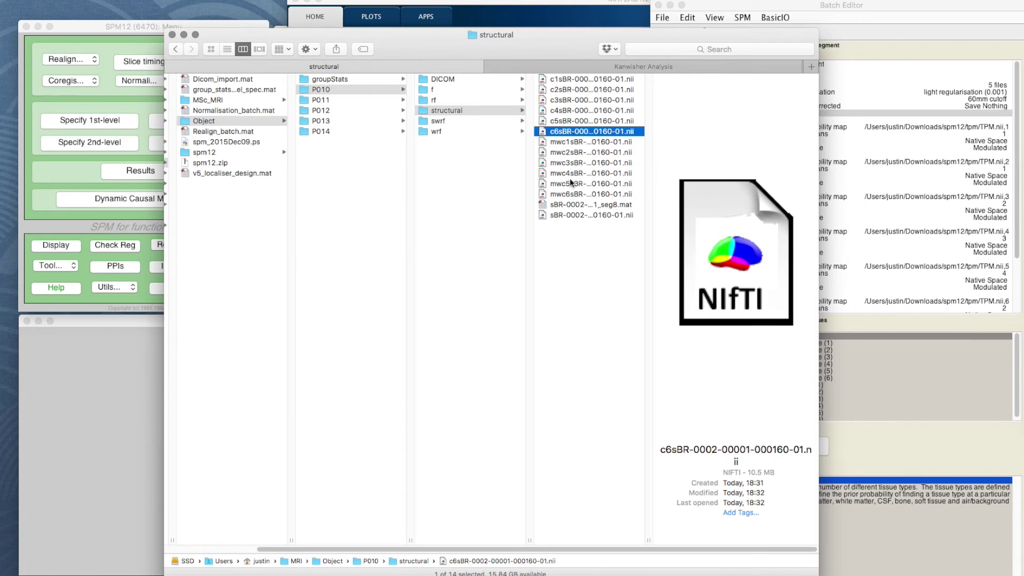
Step through the mwc1–mwc6 modulated warped maps, ending back on mwc1
{"action": "key", "text": "Down"}
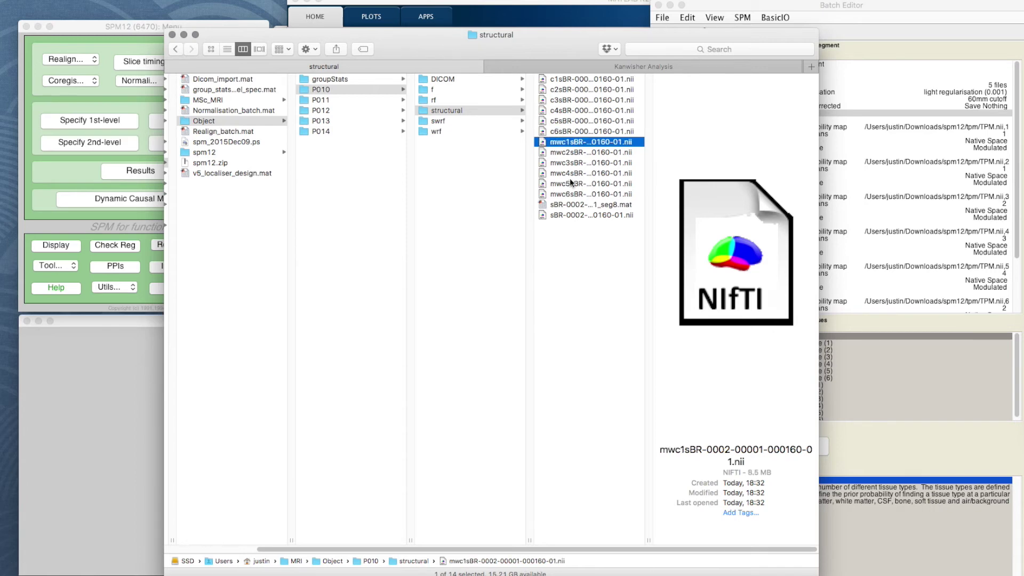
{"action": "key", "text": "Down"}
{"action": "key", "text": "Up"}
{"action": "key", "text": "Up"}
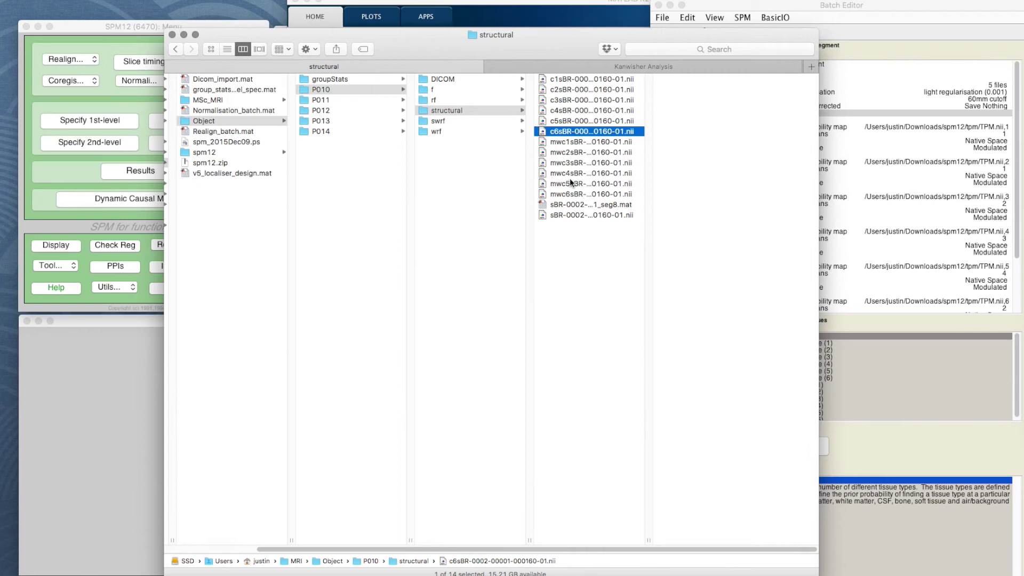
{"action": "key", "text": "Down"}
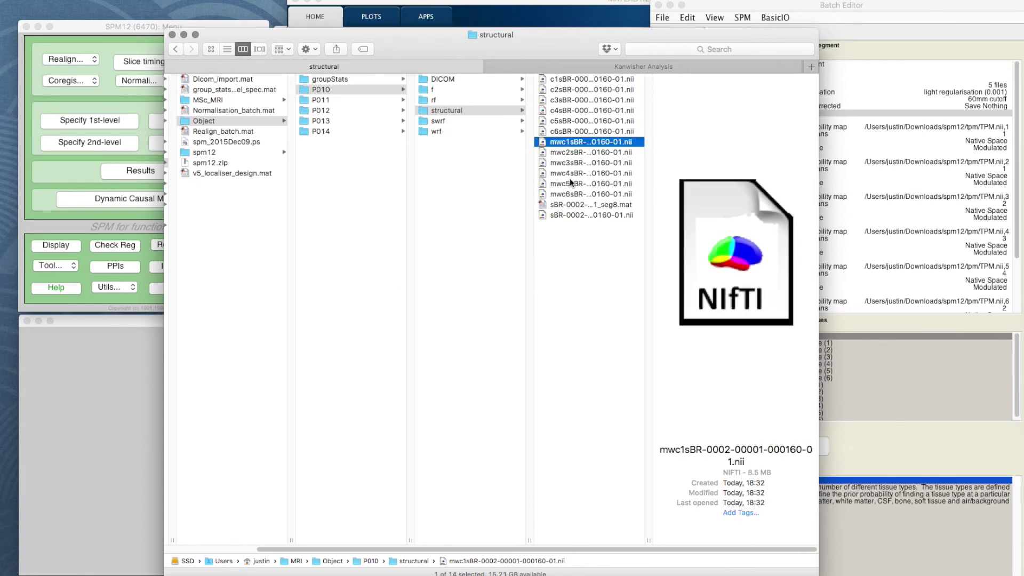
{"action": "key", "text": "Down"}
{"action": "key", "text": "Up"}
{"action": "key", "text": "Down"}
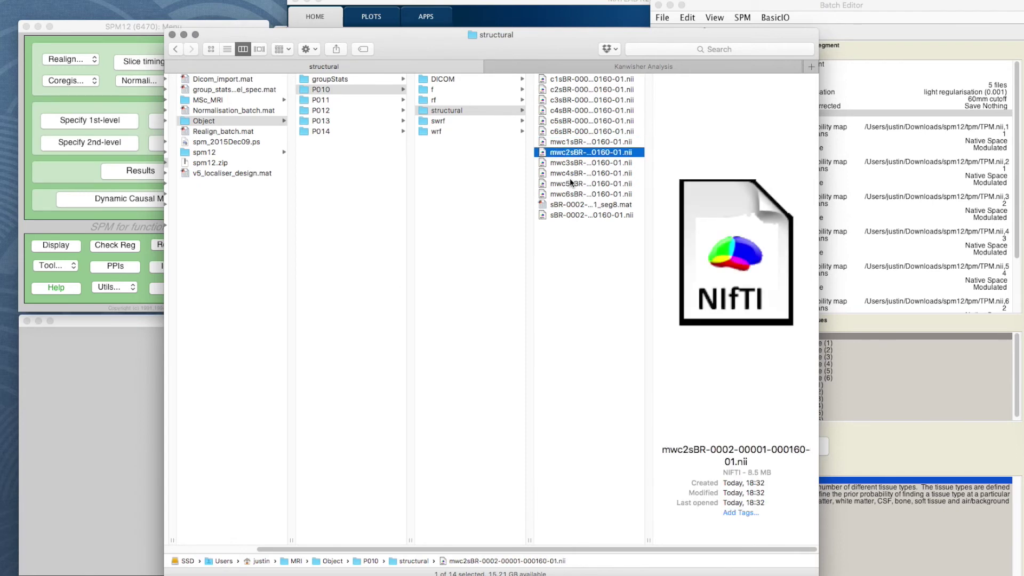
{"action": "key", "text": "Down"}
{"action": "key", "text": "Down"}
{"action": "key", "text": "Down"}
{"action": "key", "text": "Down"}
{"action": "key", "text": "Up"}
{"action": "key", "text": "Up"}
{"action": "key", "text": "Up"}
{"action": "key", "text": "Up"}
{"action": "key", "text": "Up"}
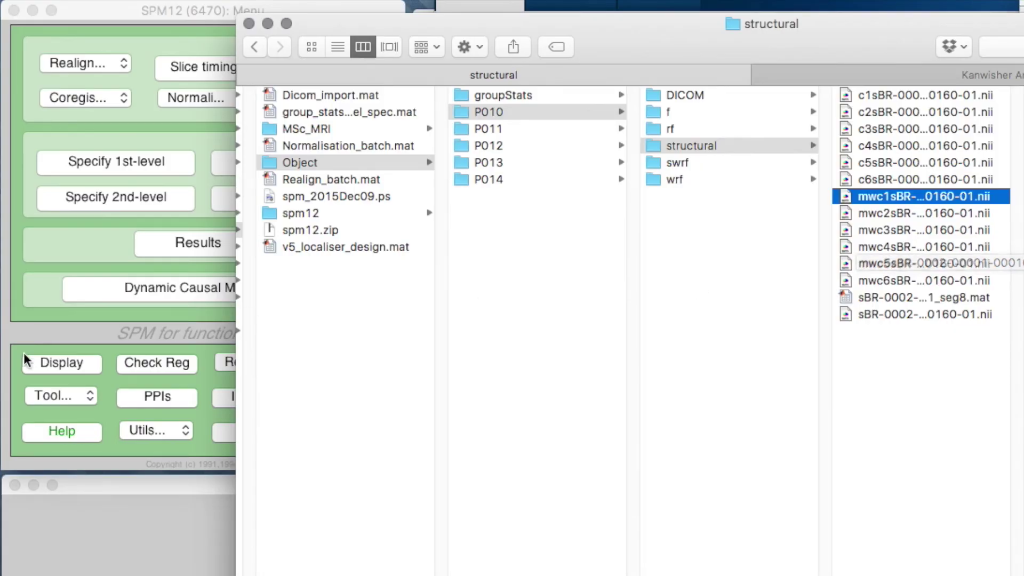
Display P010's c1sBR grey-matter image from its structural folder in orthogonal views
{"action": "left_click", "coordinate": [43, 362]}
{"action": "left_click", "coordinate": [64, 366]}
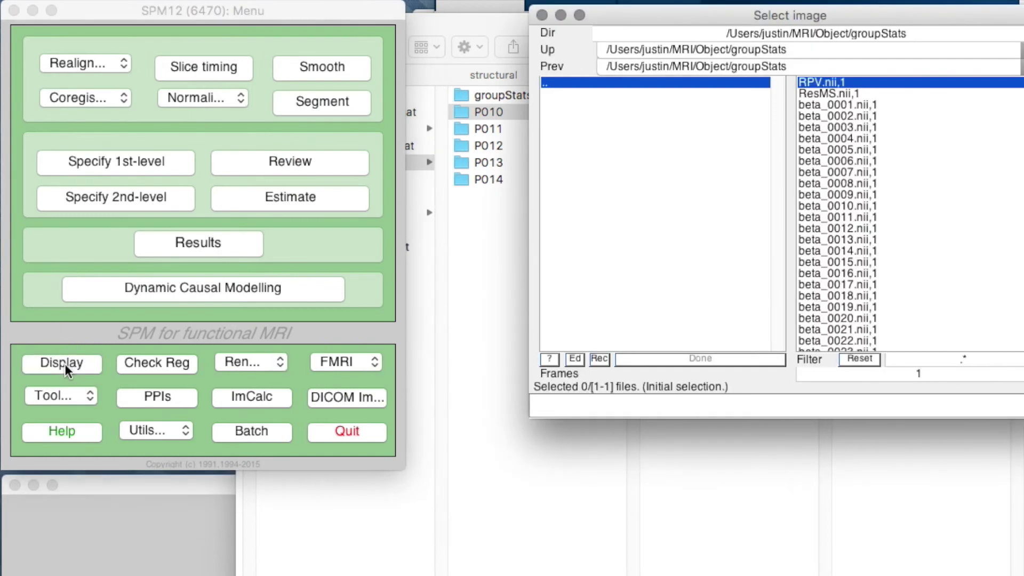
{"action": "left_click", "coordinate": [576, 84]}
{"action": "left_click", "coordinate": [575, 94]}
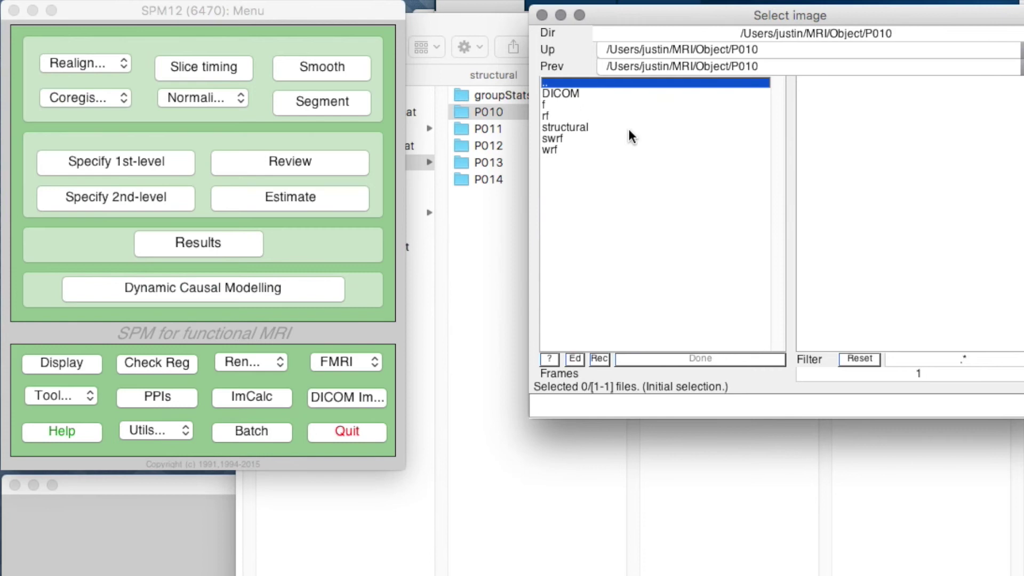
{"action": "left_click", "coordinate": [586, 130]}
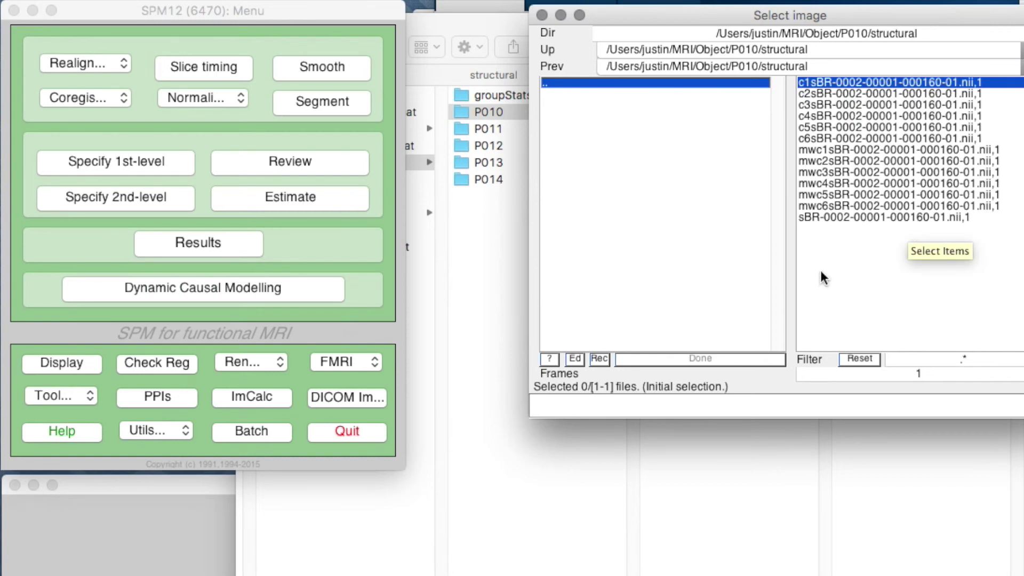
{"action": "left_click", "coordinate": [832, 83]}
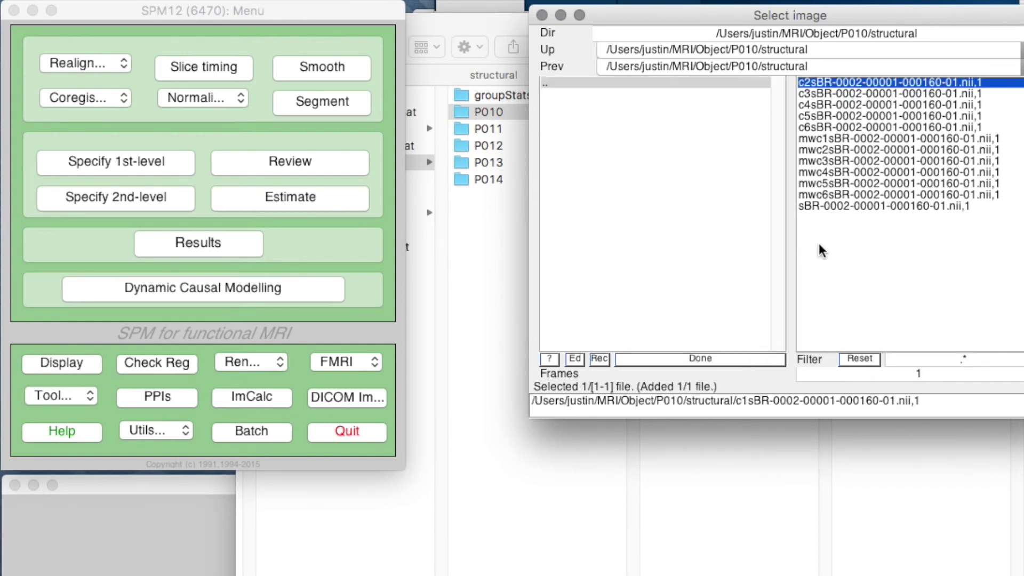
{"action": "left_click", "coordinate": [735, 359]}
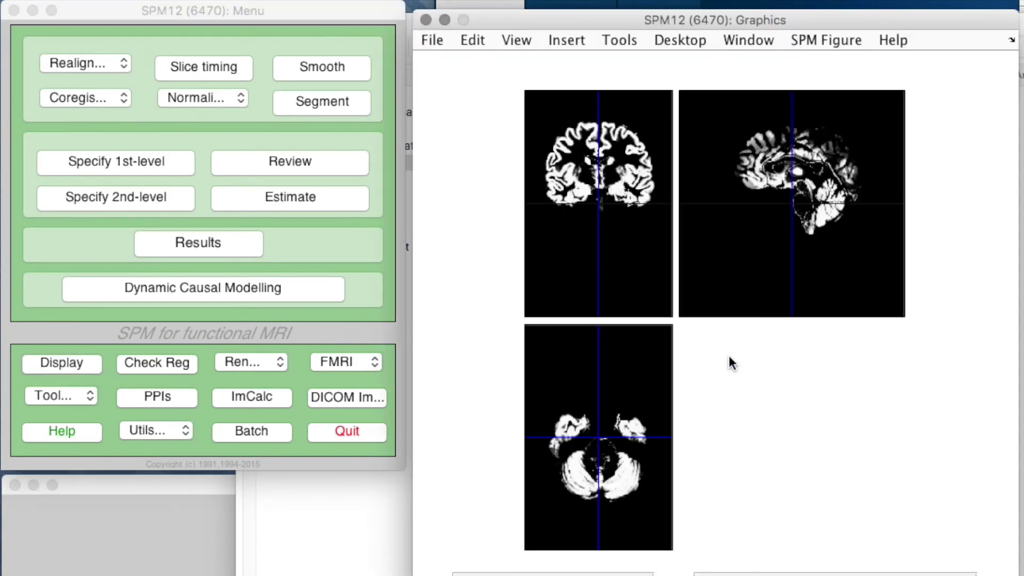
Move the crosshair through the c1 grey-matter coronal, sagittal and axial slices, including toward the back of the brain
{"action": "left_click", "coordinate": [630, 176]}
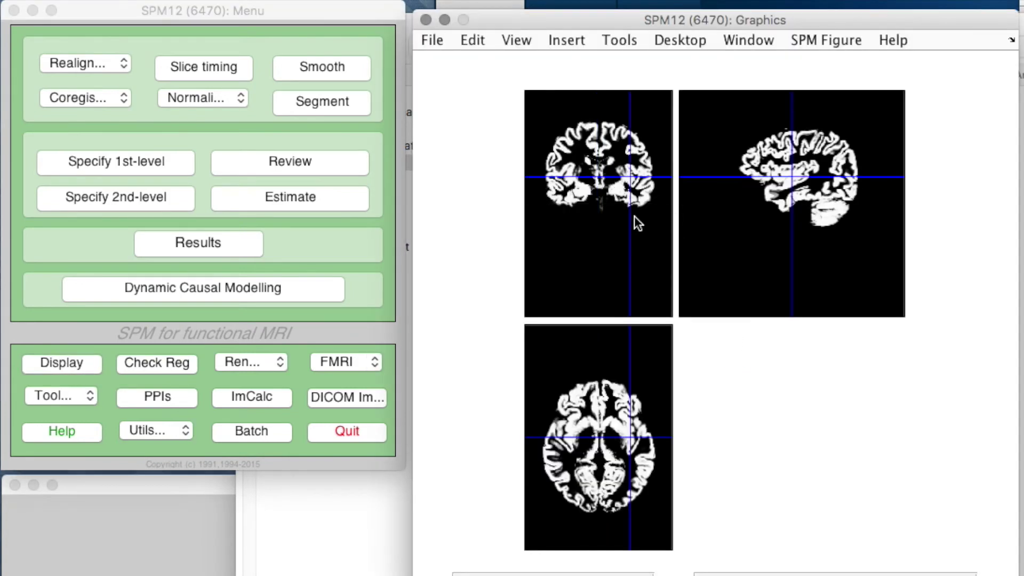
{"action": "left_click", "coordinate": [839, 170]}
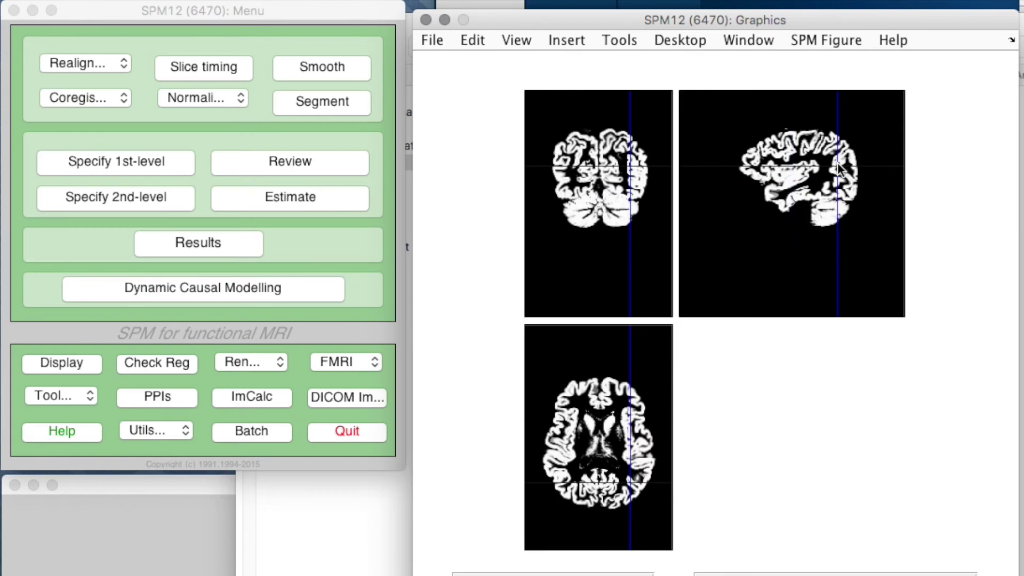
{"action": "left_click", "coordinate": [645, 468]}
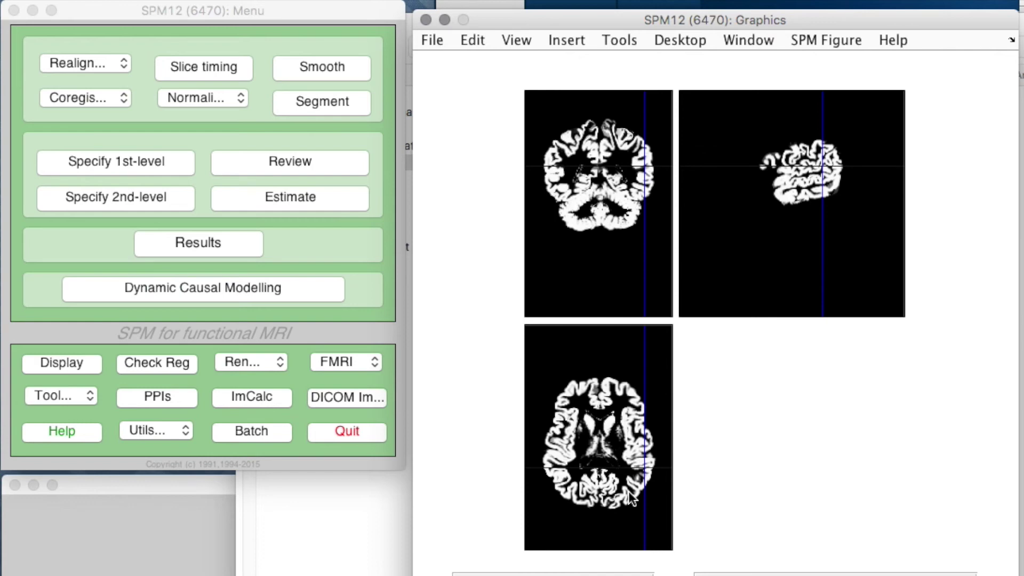
{"action": "left_click", "coordinate": [608, 493]}
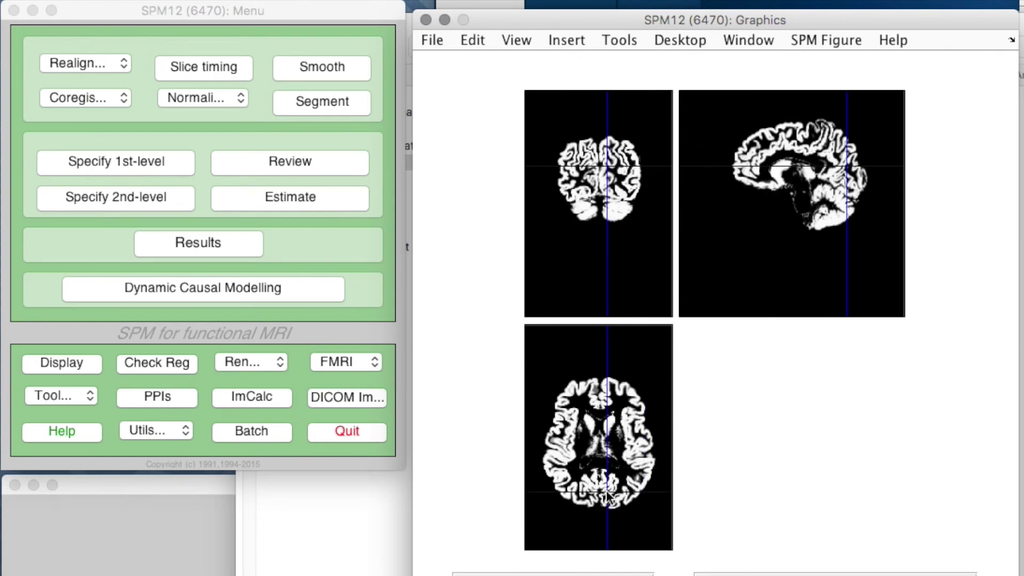
{"action": "left_click", "coordinate": [617, 504]}
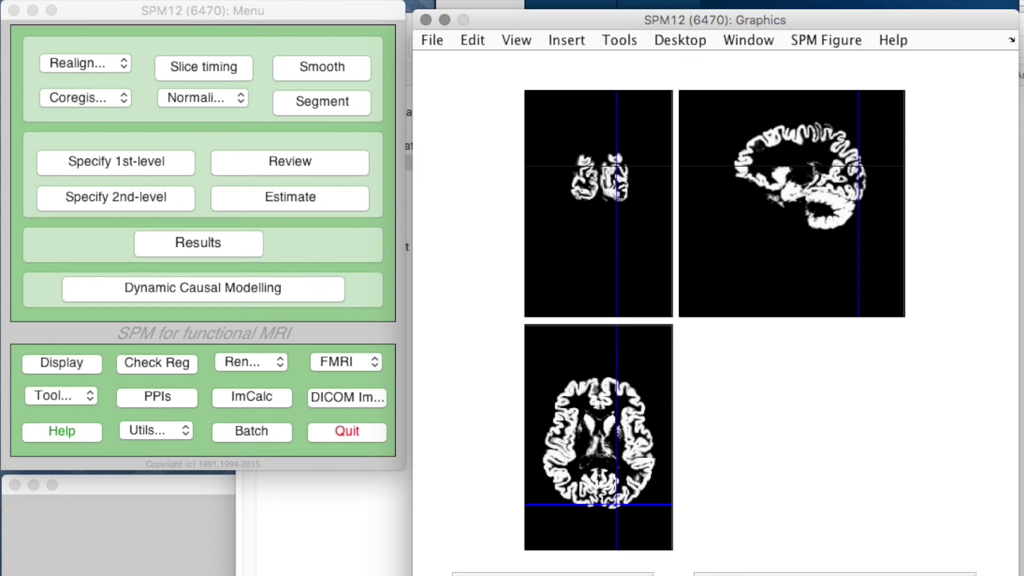
{"action": "left_click", "coordinate": [669, 395]}
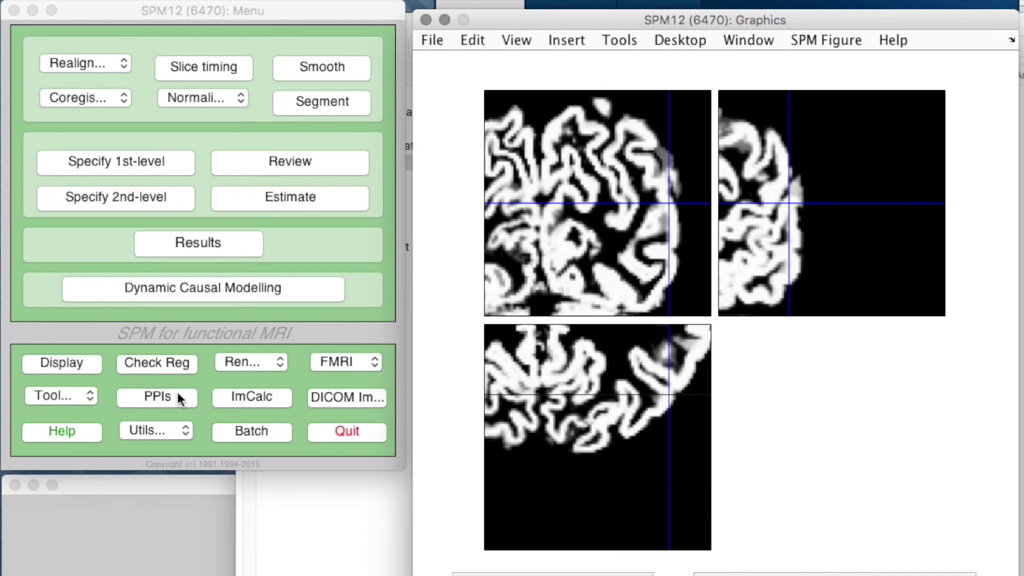
Start Check Reg and browse up to P010's structural folder
{"action": "left_click", "coordinate": [146, 365]}
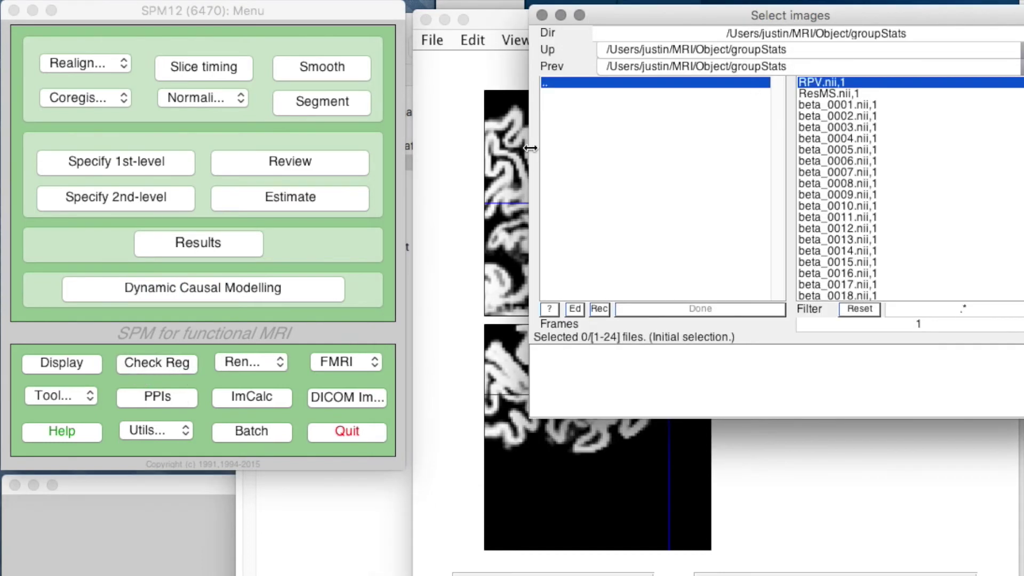
{"action": "left_click", "coordinate": [552, 85]}
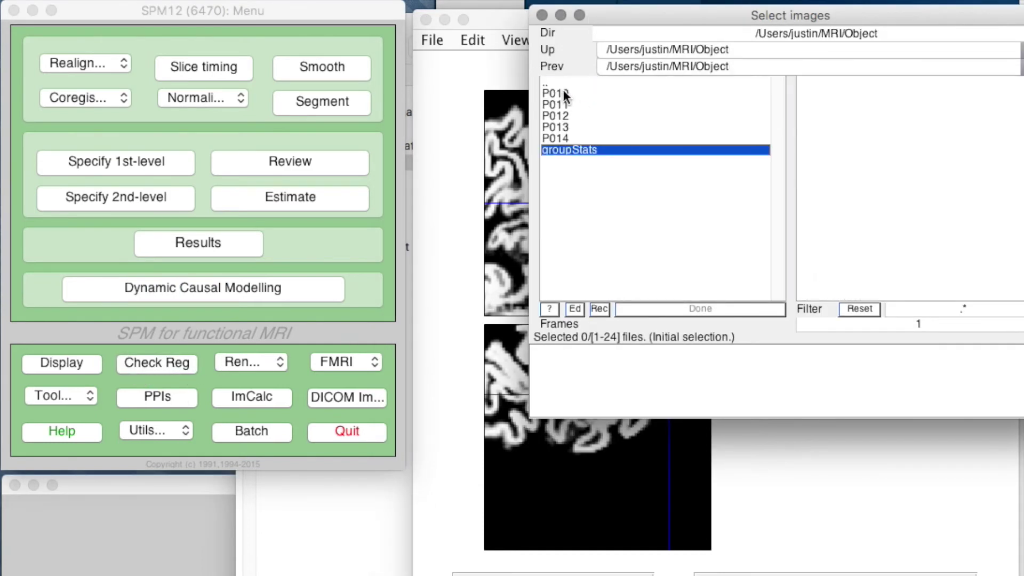
{"action": "left_click", "coordinate": [563, 92]}
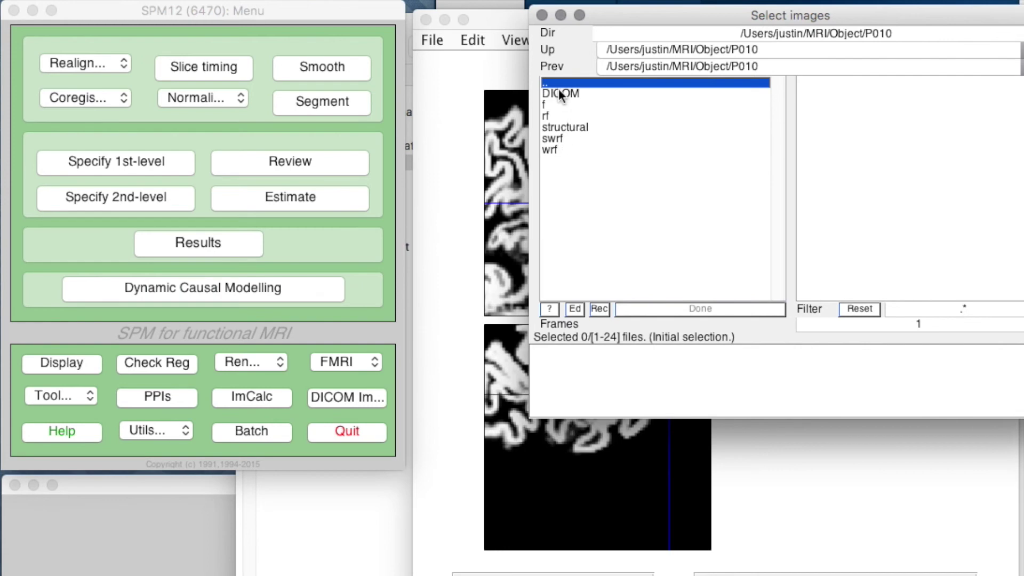
{"action": "left_click", "coordinate": [570, 128]}
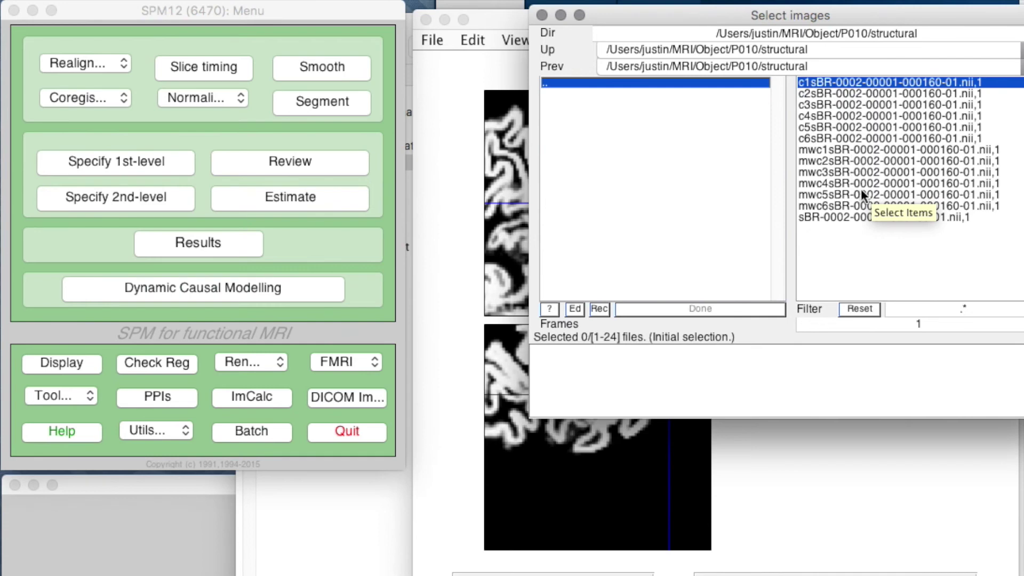
Select the mwc tissue maps (grey, white, CSF, bone, soft tissue) and finish with Done
{"action": "left_click", "coordinate": [850, 149]}
{"action": "left_click", "coordinate": [850, 149]}
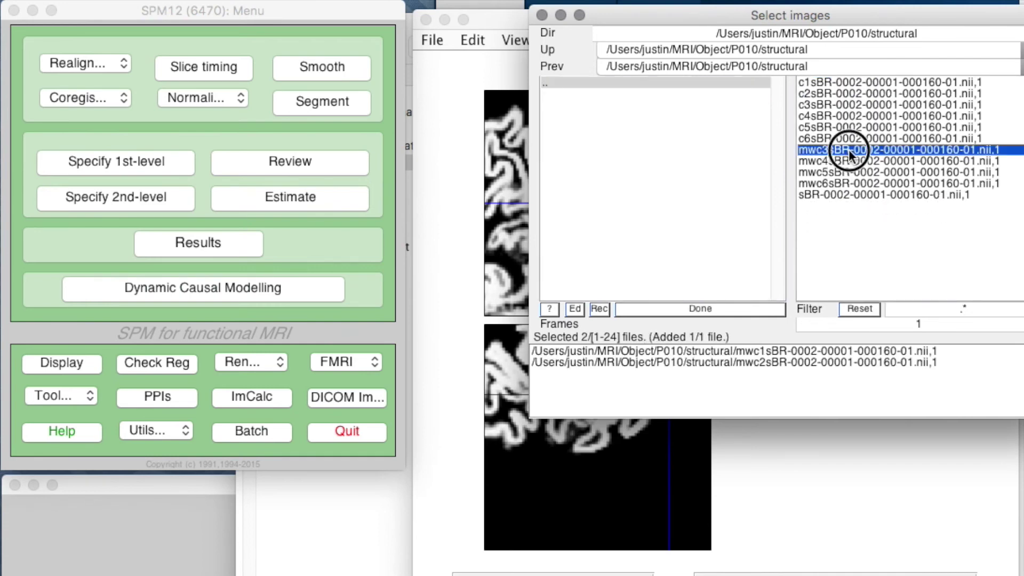
{"action": "left_click", "coordinate": [849, 150]}
{"action": "left_click", "coordinate": [849, 149]}
{"action": "left_click", "coordinate": [849, 149]}
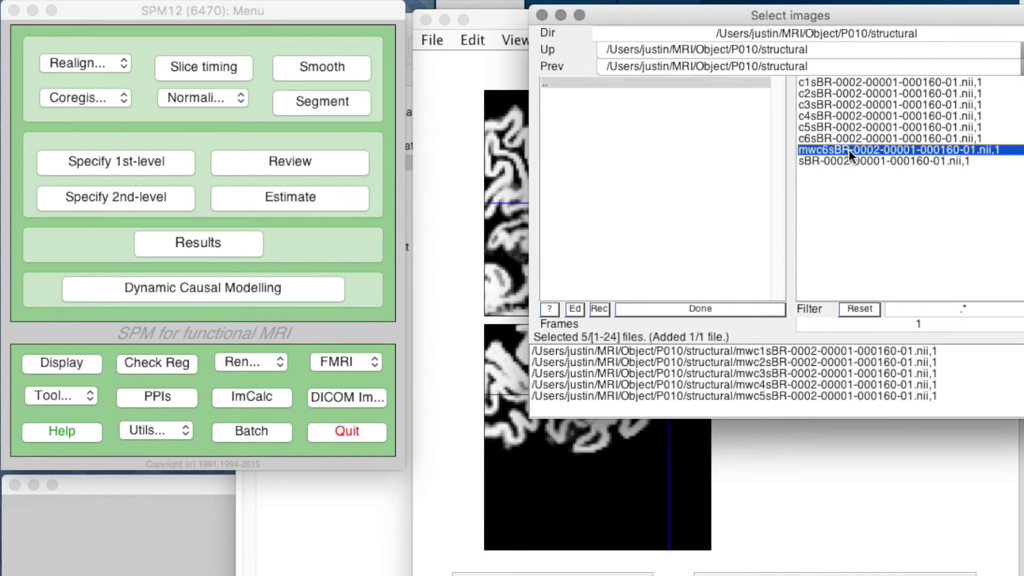
{"action": "left_click", "coordinate": [849, 149]}
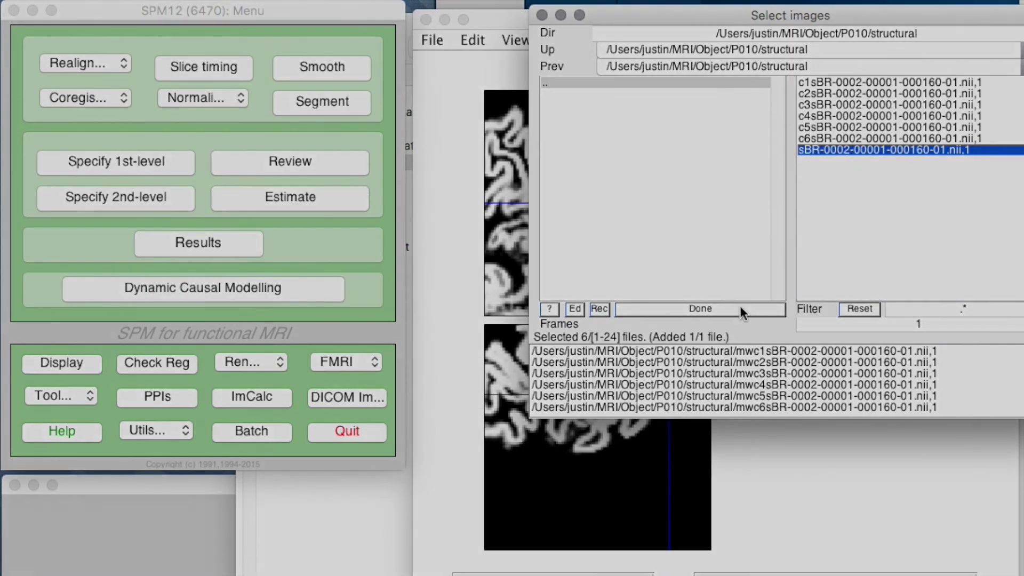
{"action": "left_click", "coordinate": [740, 308]}
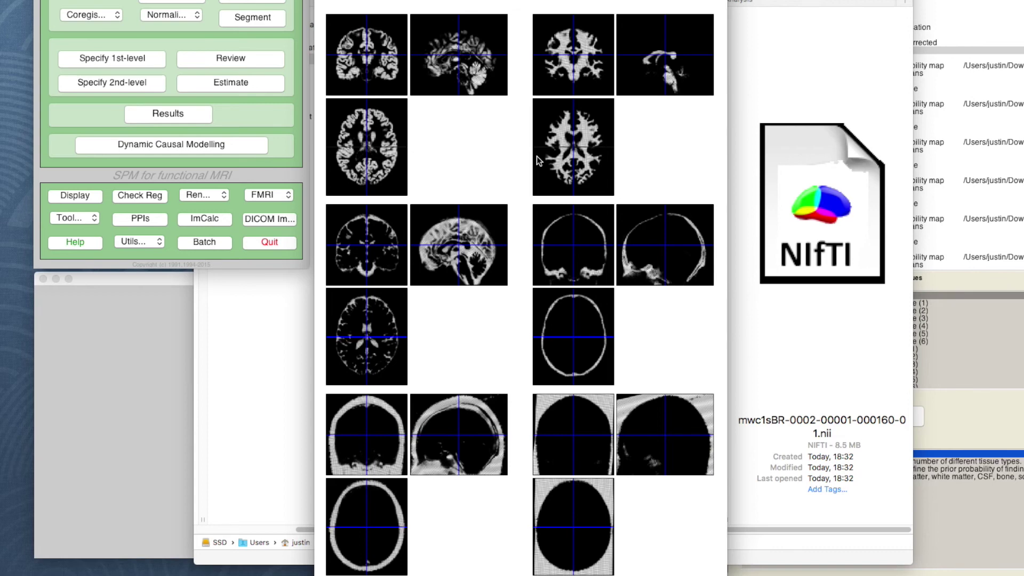
Re-slice all six maps at grey-matter points, then at white-matter points
{"action": "left_click", "coordinate": [385, 79]}
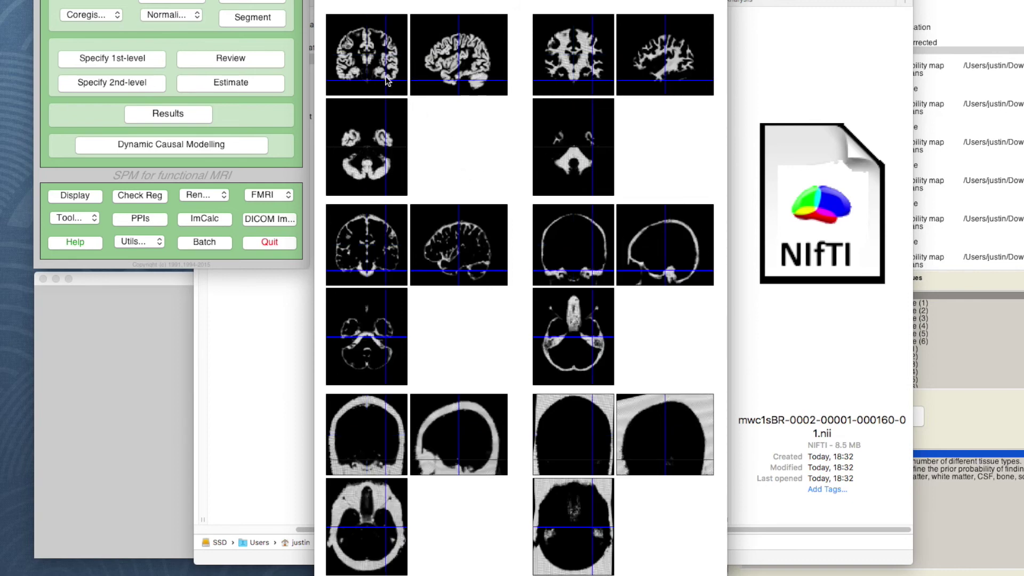
{"action": "left_click", "coordinate": [380, 73]}
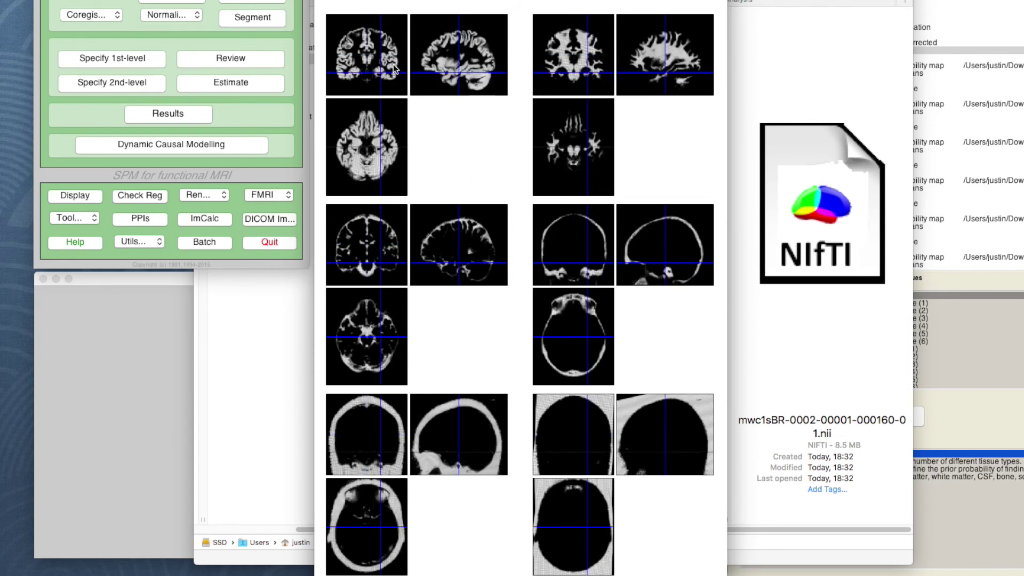
{"action": "left_click", "coordinate": [393, 65]}
{"action": "left_click", "coordinate": [583, 63]}
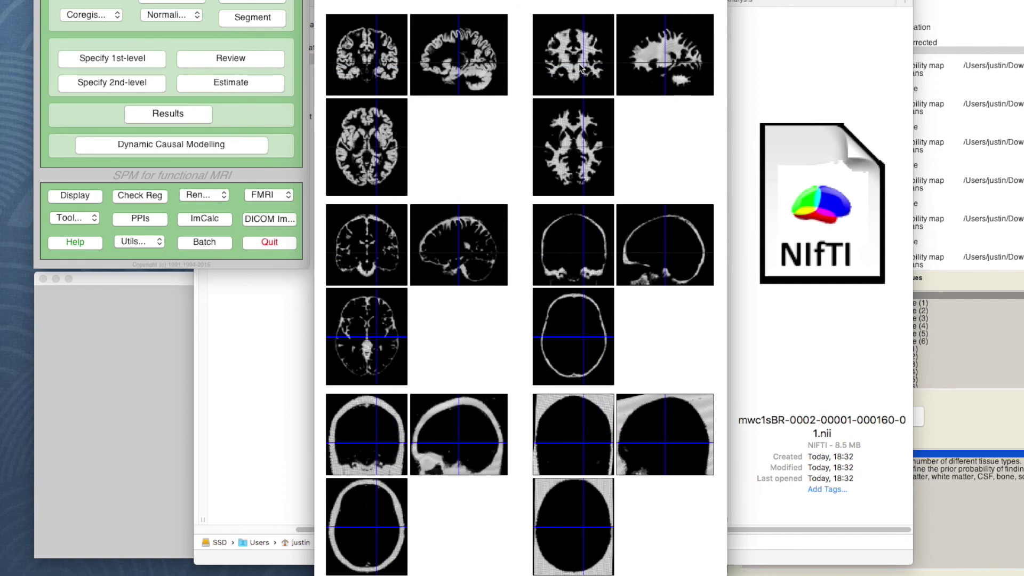
{"action": "left_click", "coordinate": [573, 76]}
{"action": "left_click", "coordinate": [564, 59]}
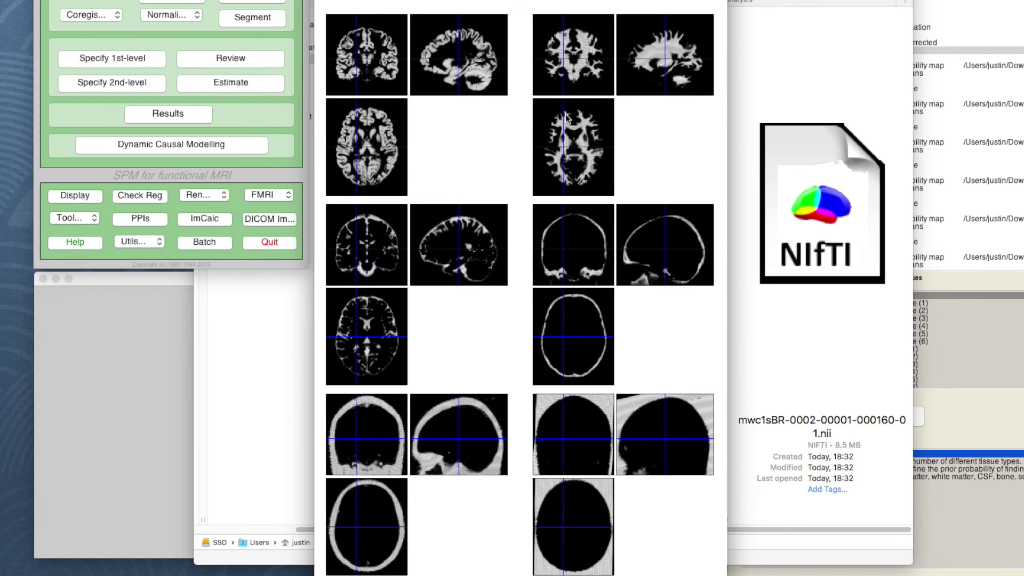
Move the shared crosshair through the coronal and sagittal slices down to the ventricle level
{"action": "left_click", "coordinate": [347, 230]}
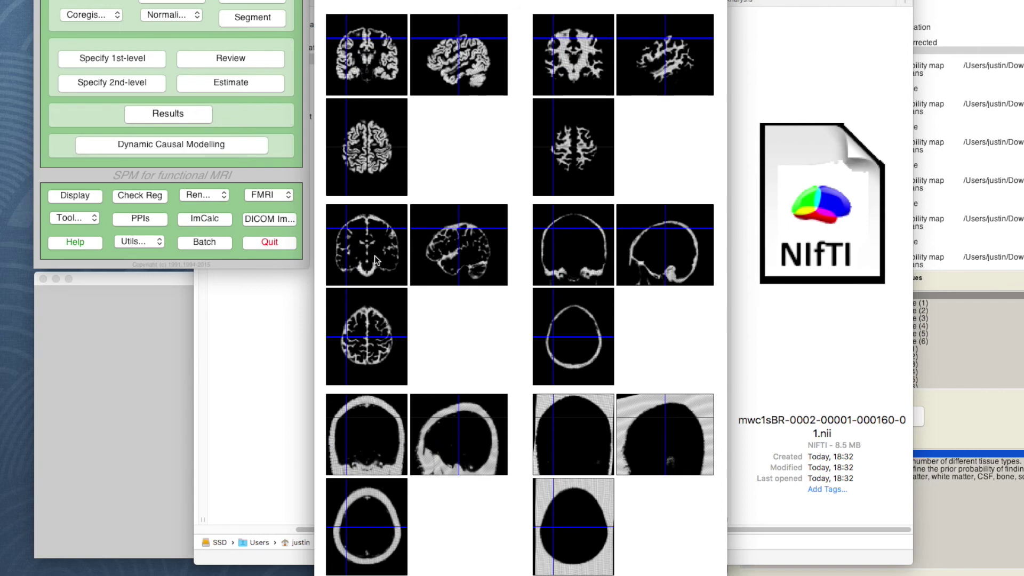
{"action": "left_click", "coordinate": [453, 254]}
{"action": "left_click", "coordinate": [367, 260]}
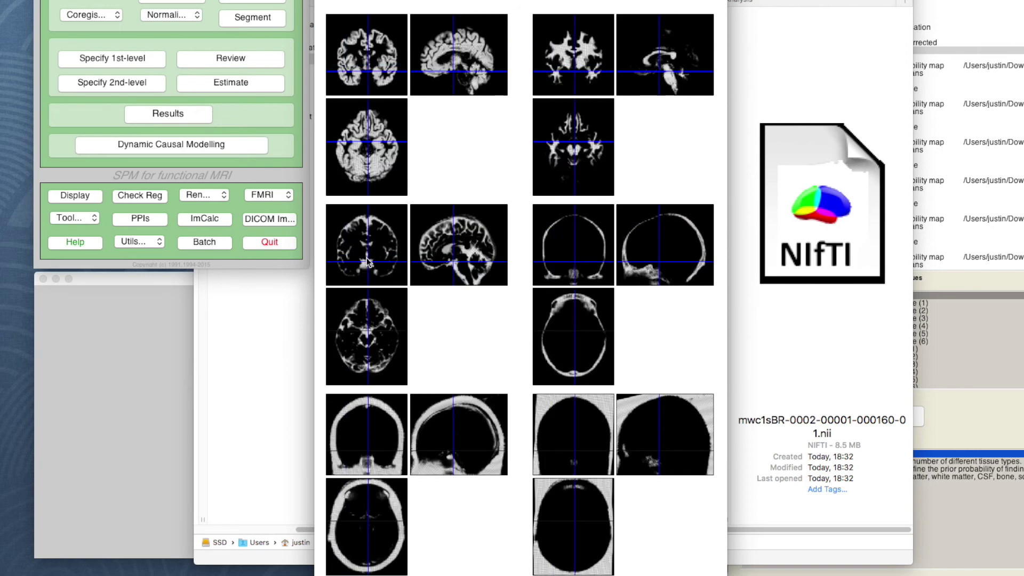
{"action": "left_click", "coordinate": [447, 252]}
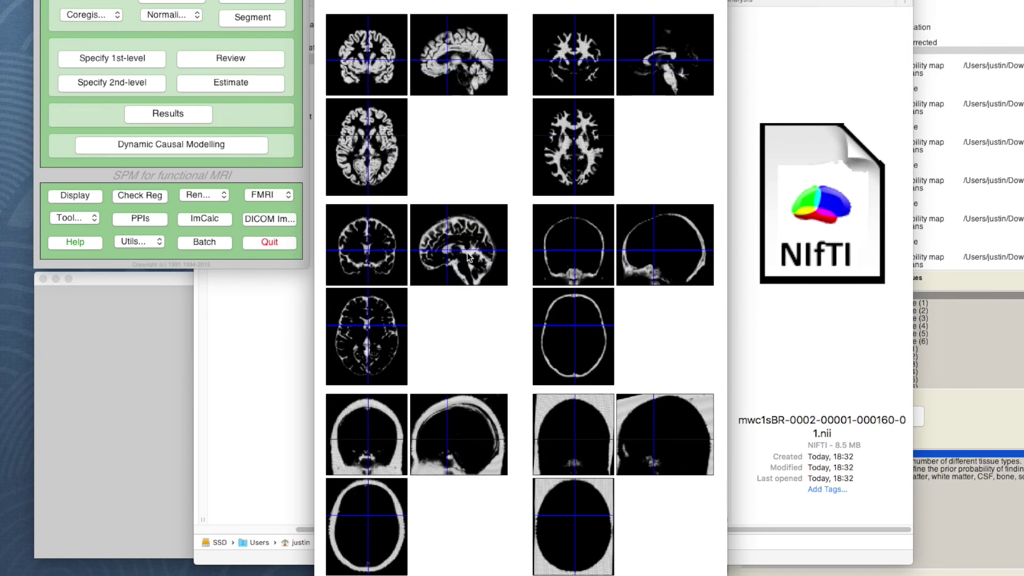
{"action": "left_click", "coordinate": [470, 258]}
{"action": "left_click", "coordinate": [447, 251]}
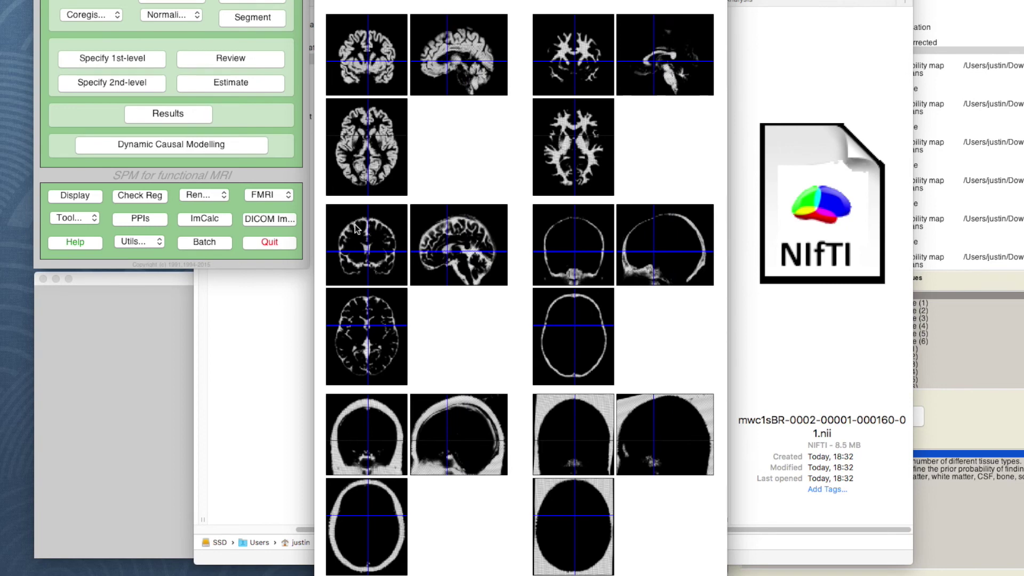
{"action": "left_click", "coordinate": [367, 249]}
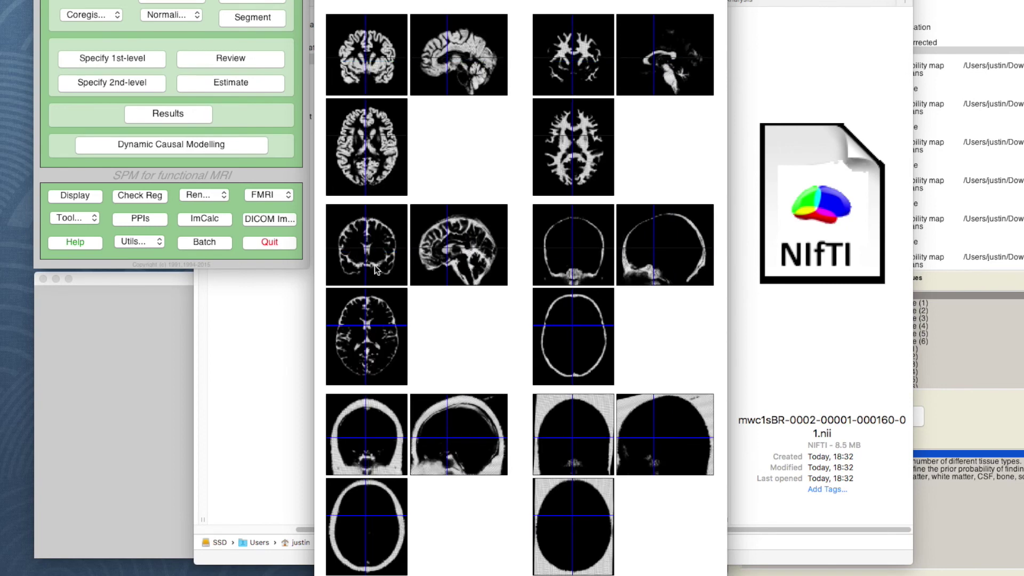
Re-slice the maps at points on the bone map, out to the edge of the head
{"action": "left_click", "coordinate": [603, 239]}
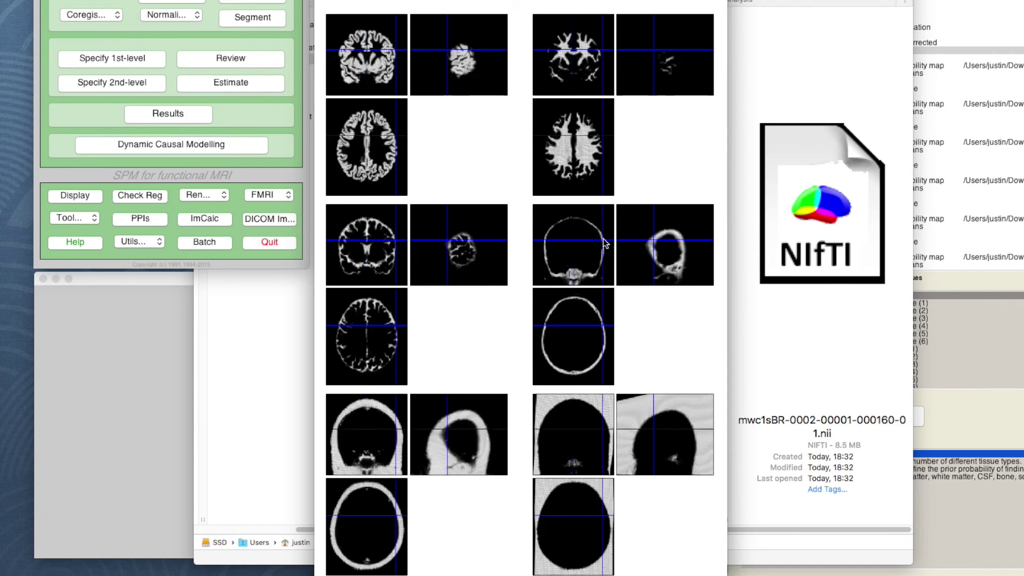
{"action": "left_click", "coordinate": [580, 274]}
{"action": "left_click", "coordinate": [626, 259]}
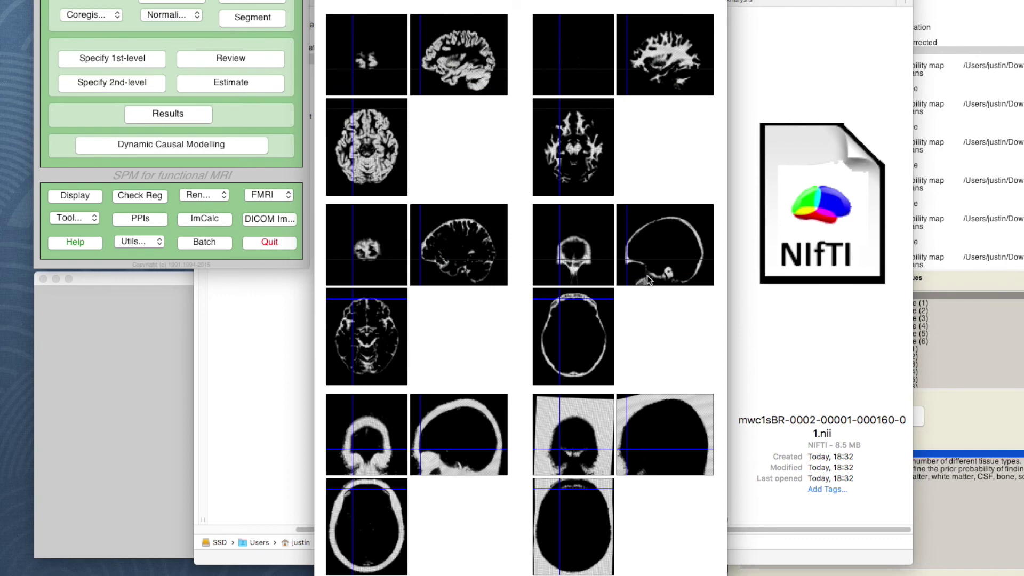
{"action": "left_click", "coordinate": [667, 274]}
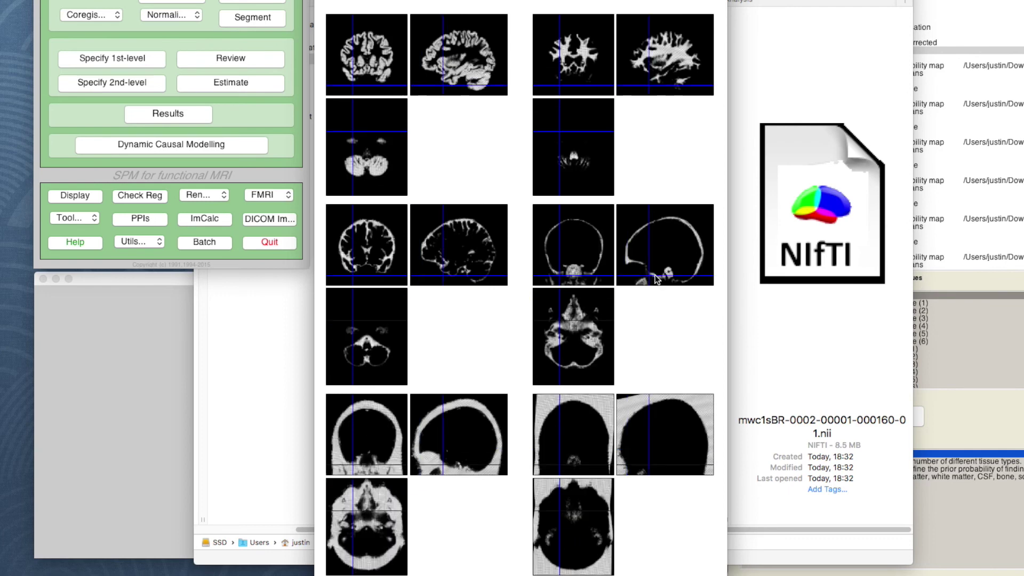
{"action": "left_click", "coordinate": [702, 253]}
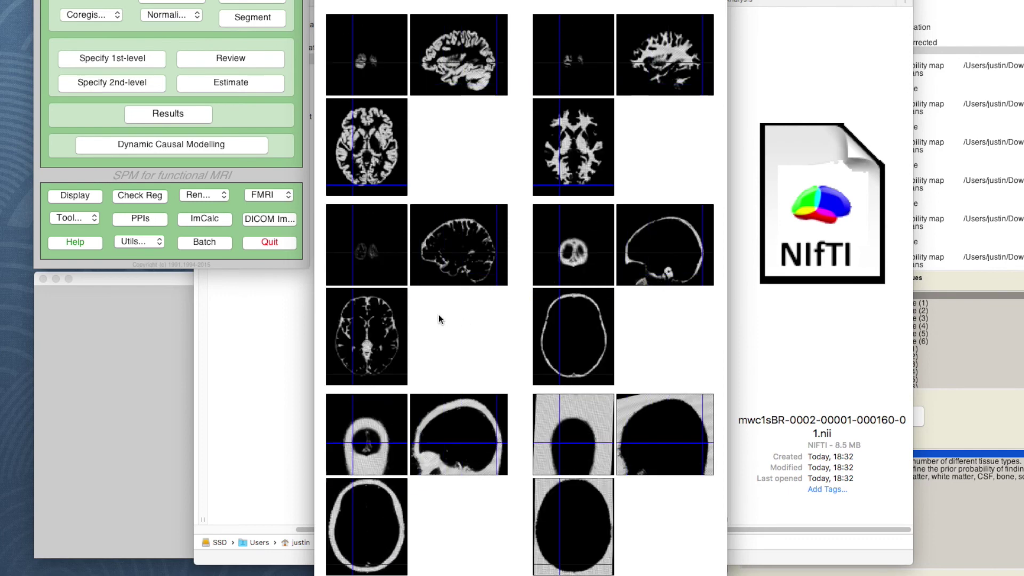
Move the slice point across the CSF and soft-tissue maps, lowering it toward the skull base
{"action": "left_click", "coordinate": [386, 336]}
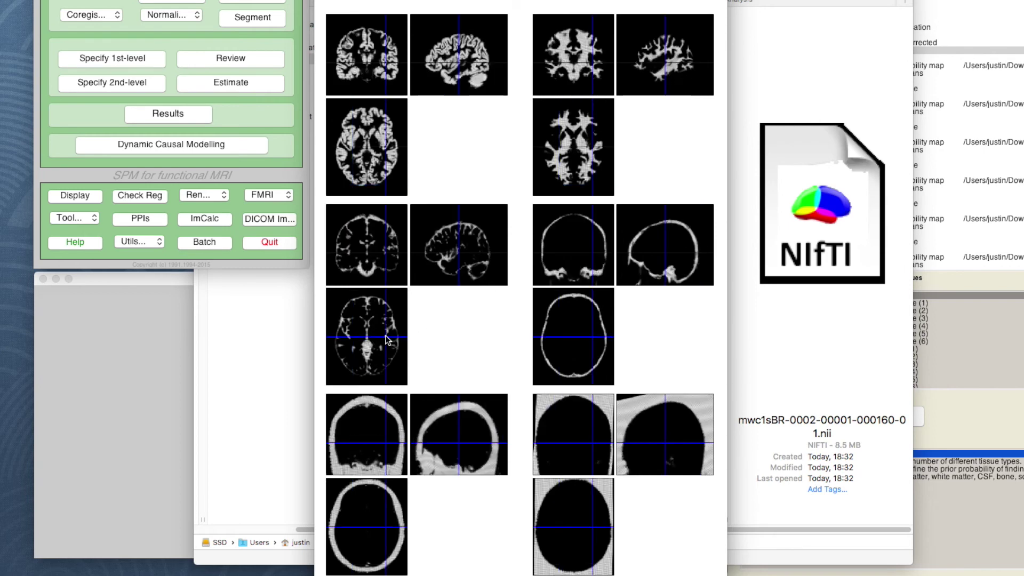
{"action": "left_click", "coordinate": [333, 457]}
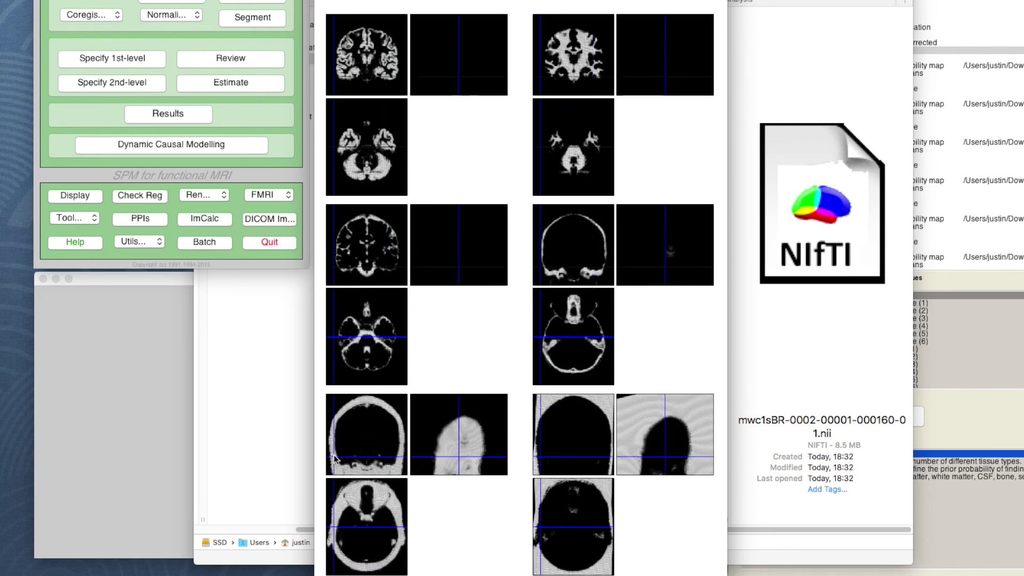
{"action": "left_click", "coordinate": [356, 505]}
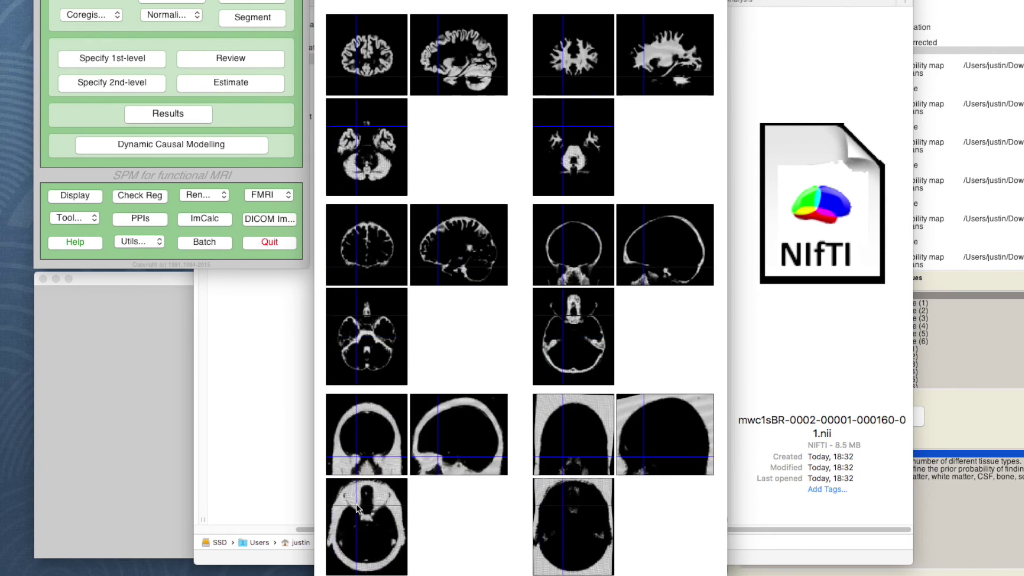
{"action": "left_click", "coordinate": [426, 468]}
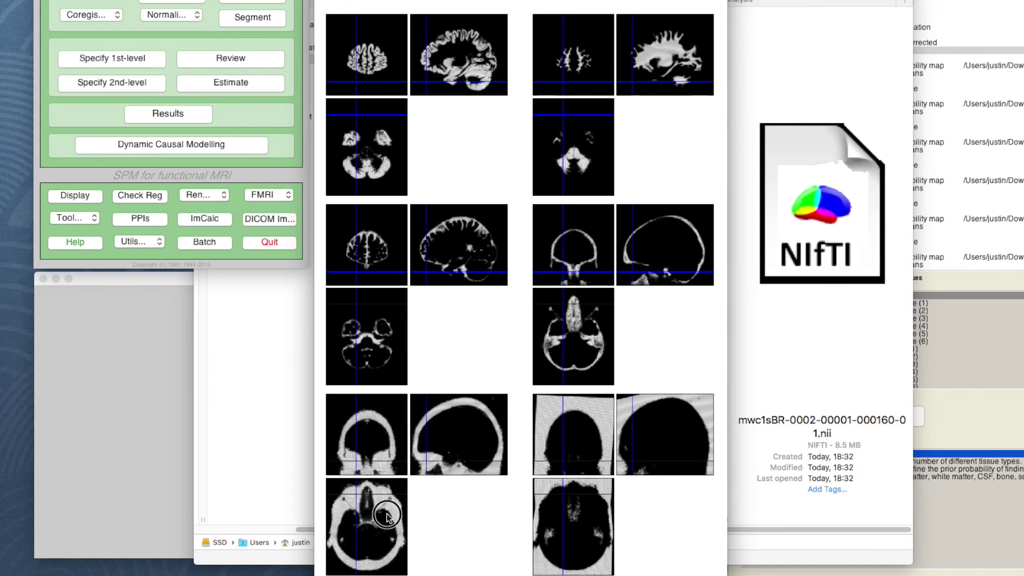
{"action": "left_click", "coordinate": [386, 513]}
{"action": "left_click", "coordinate": [448, 472]}
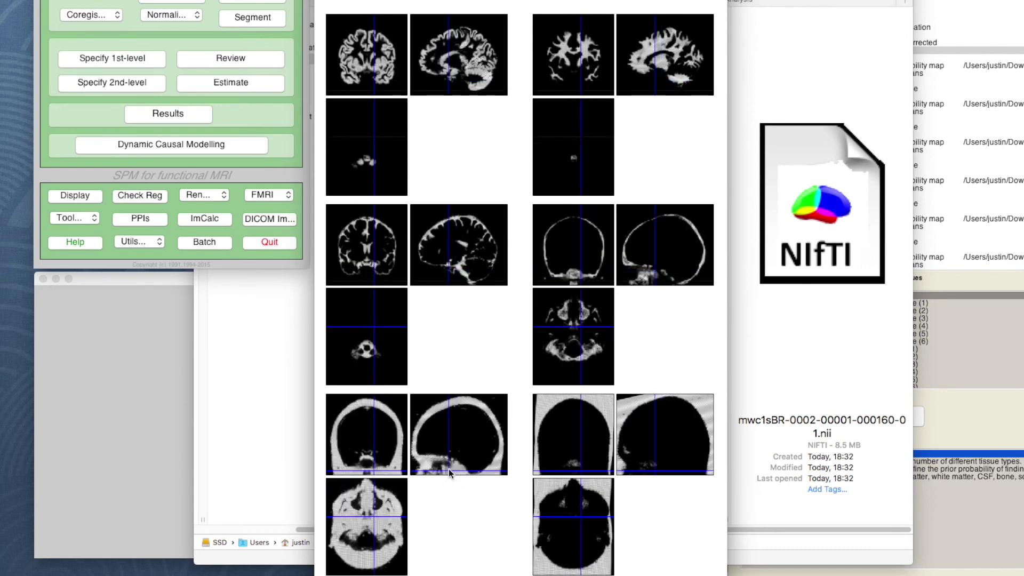
{"action": "left_click", "coordinate": [437, 466]}
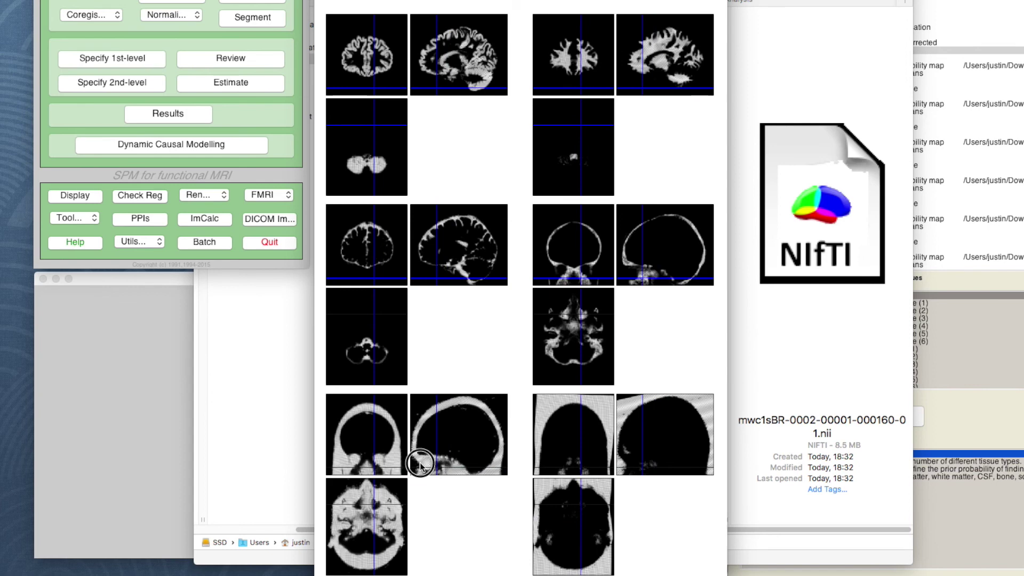
{"action": "left_click", "coordinate": [423, 462]}
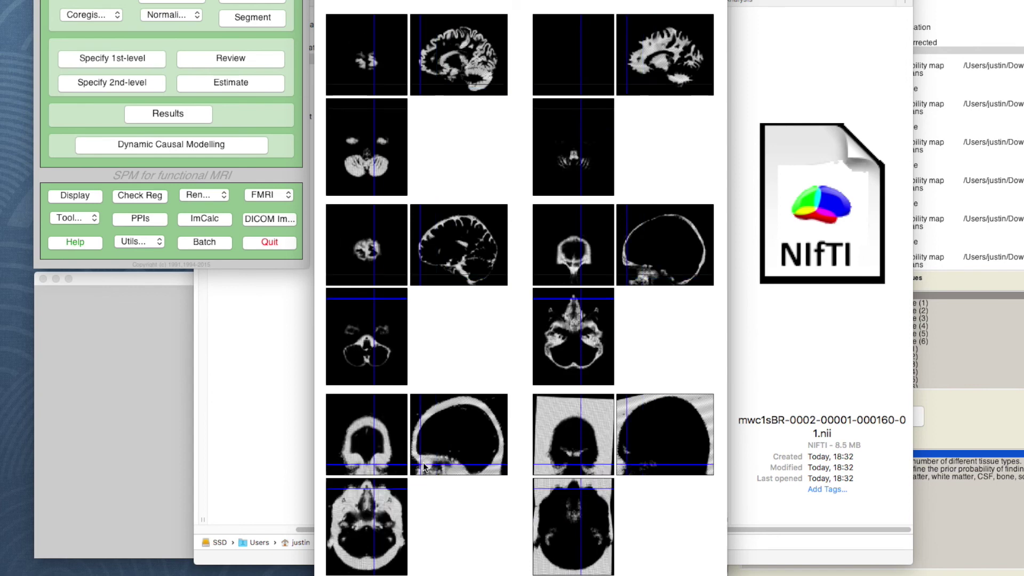
Re-slice at points across the air coronal slice, from the top of the head to lower planes
{"action": "left_click", "coordinate": [605, 408]}
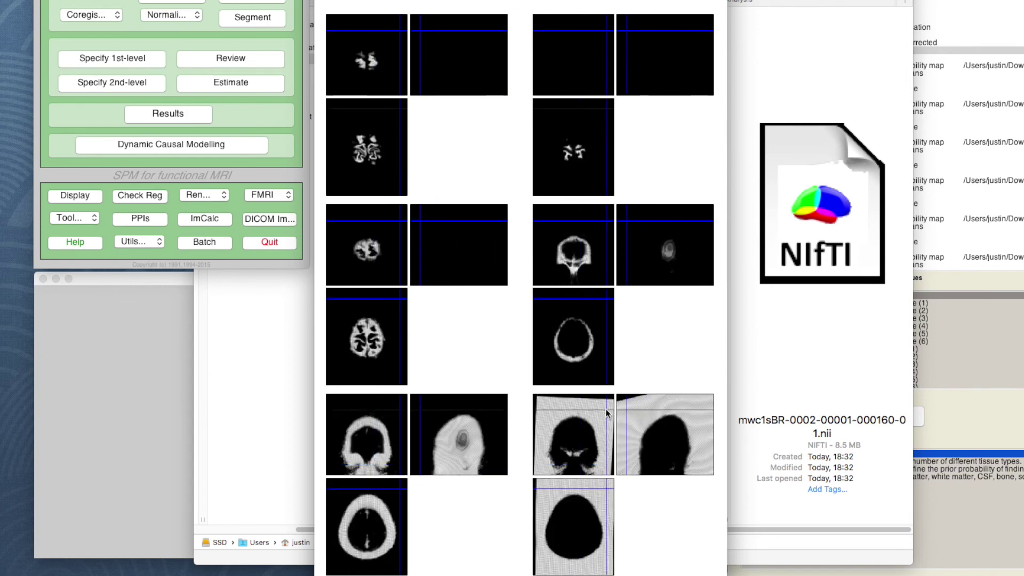
{"action": "left_click", "coordinate": [555, 406]}
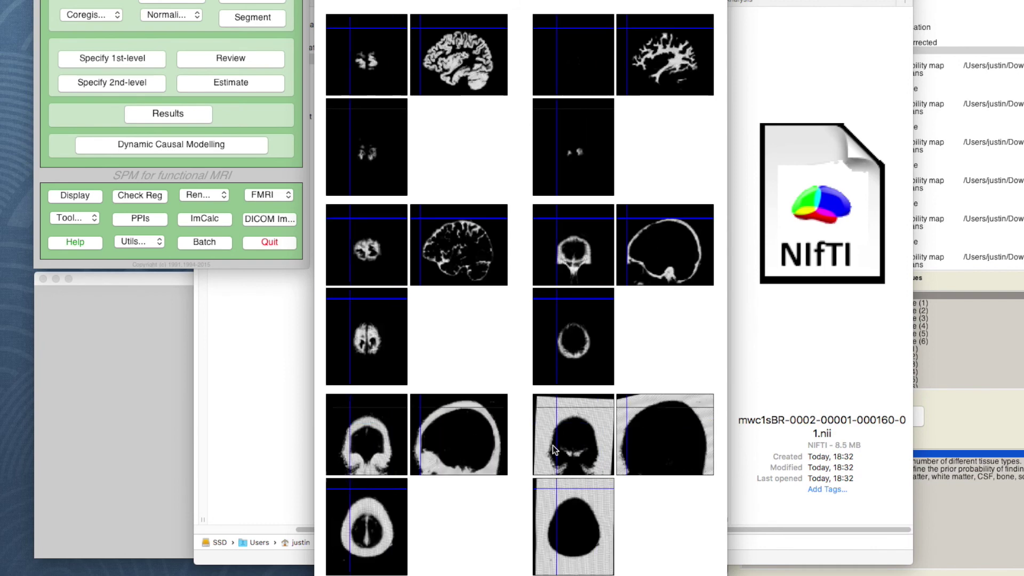
{"action": "left_click", "coordinate": [548, 449]}
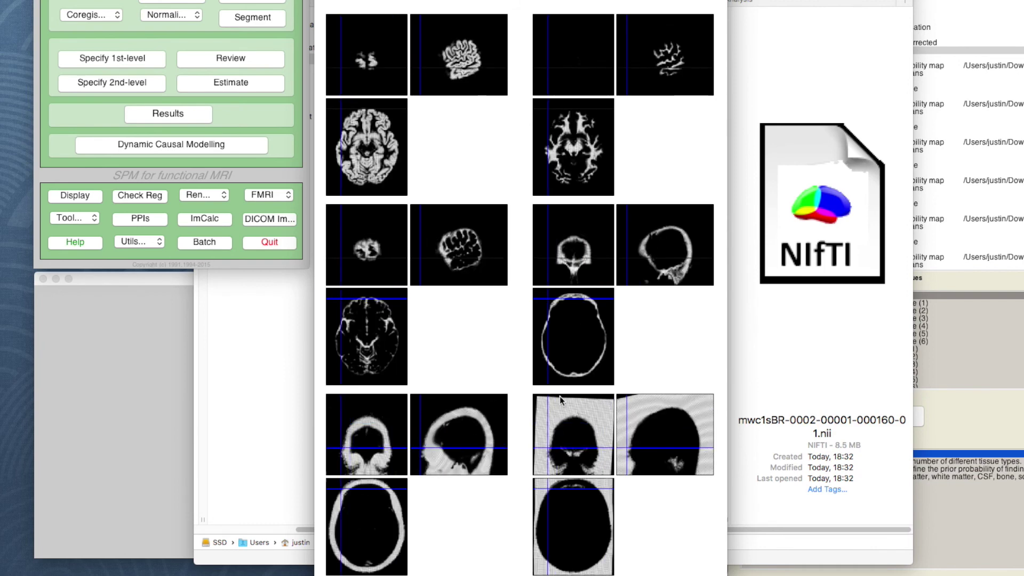
{"action": "left_click", "coordinate": [604, 463]}
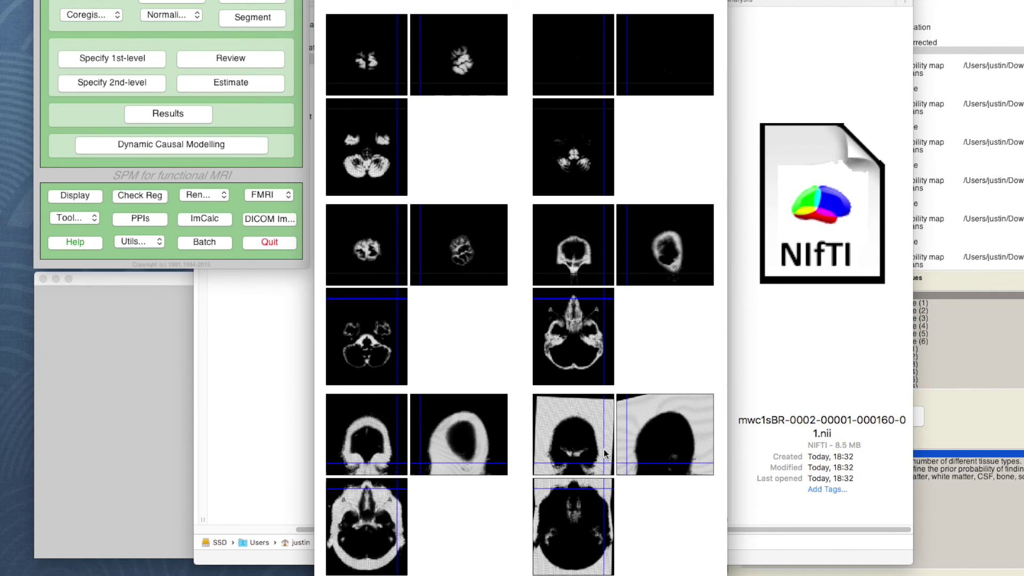
{"action": "left_click", "coordinate": [594, 399]}
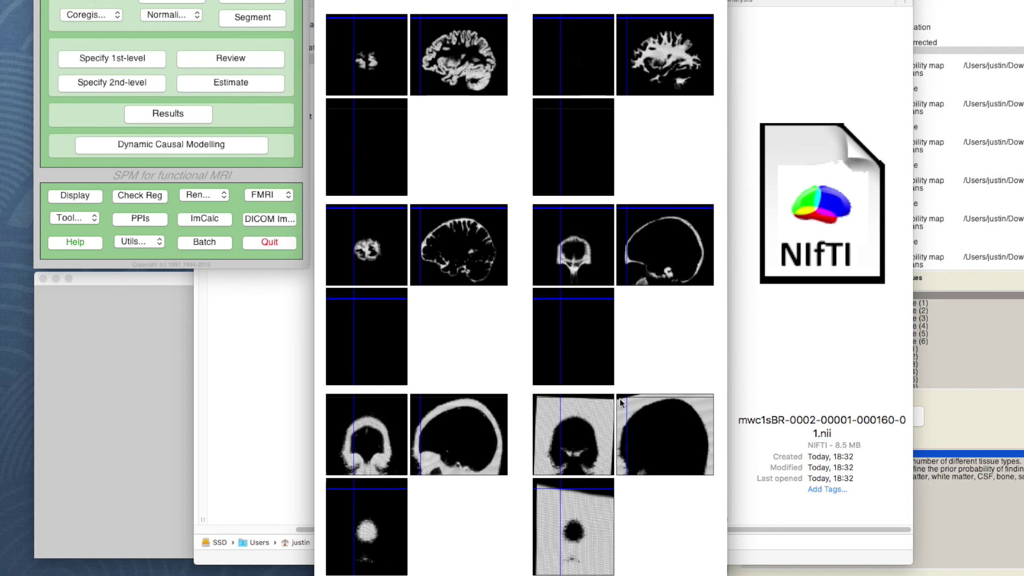
{"action": "left_click", "coordinate": [624, 463]}
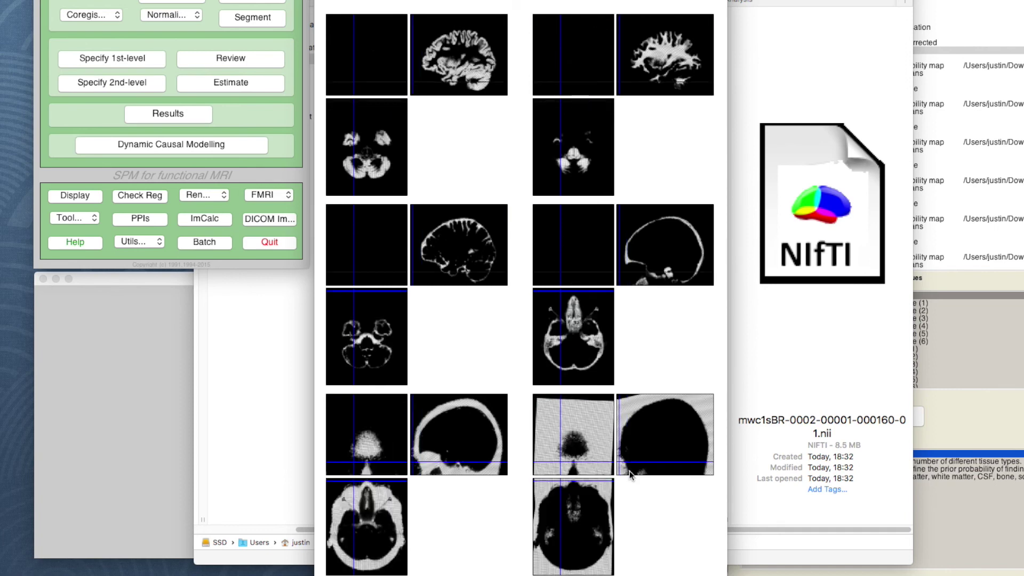
Re-slice at points in the air axial slice, then bring the slices back up to brain levels
{"action": "left_click", "coordinate": [599, 538]}
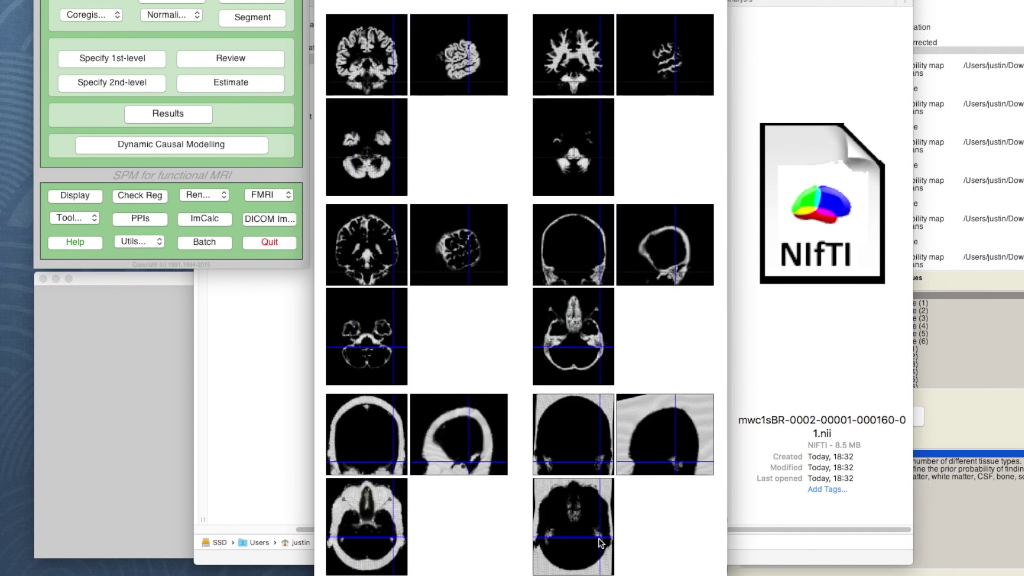
{"action": "left_click", "coordinate": [542, 569]}
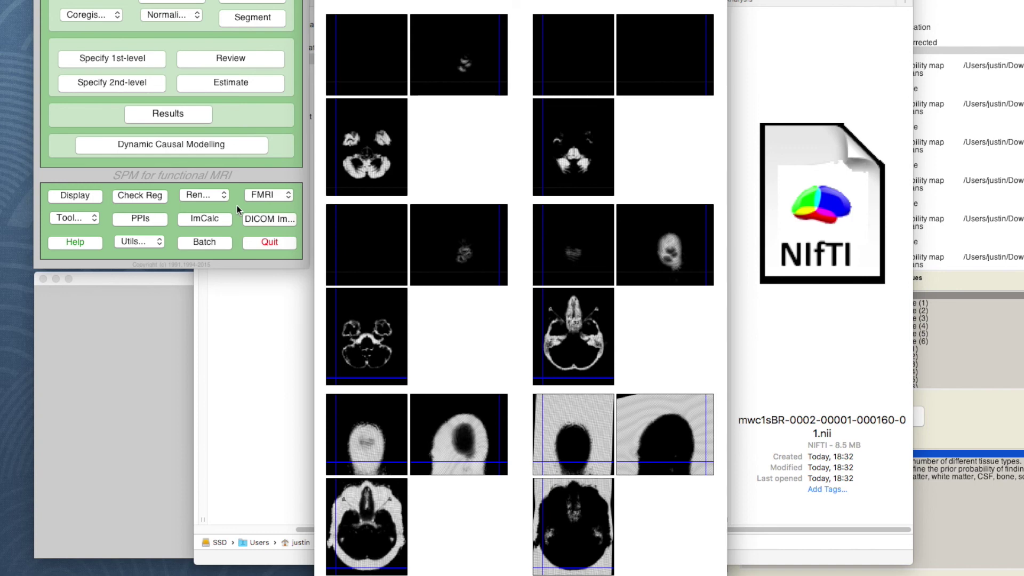
{"action": "left_click", "coordinate": [386, 97]}
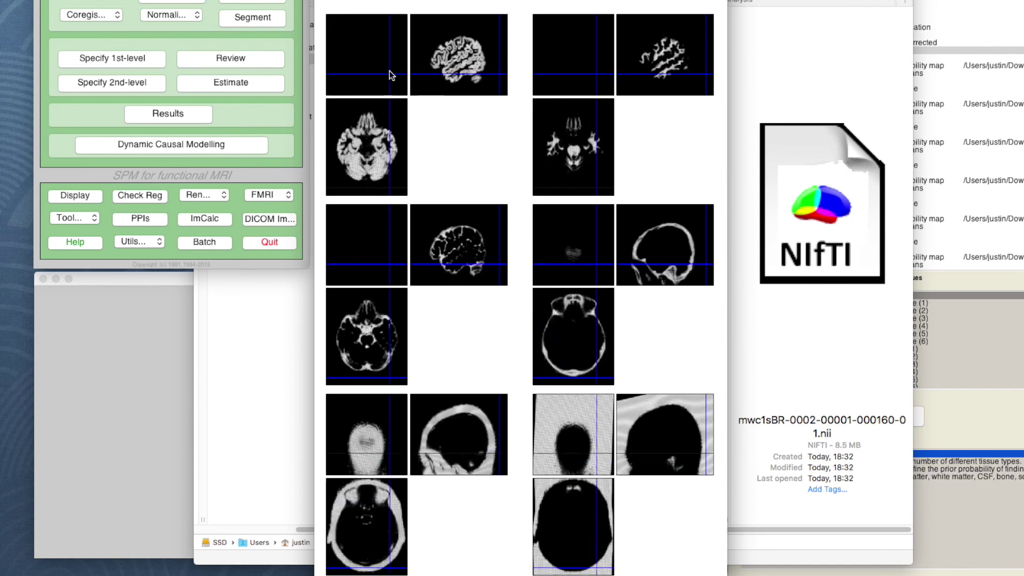
{"action": "left_click", "coordinate": [452, 60]}
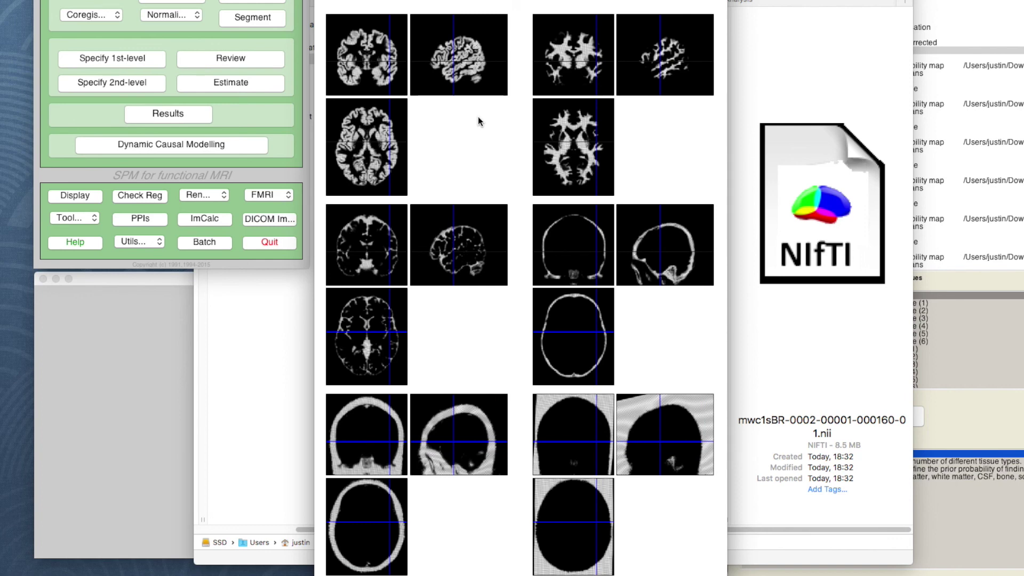
Re-slice through grey- and white-matter points, raising the axial slices above the ventricles
{"action": "left_click", "coordinate": [382, 135]}
{"action": "left_click", "coordinate": [566, 150]}
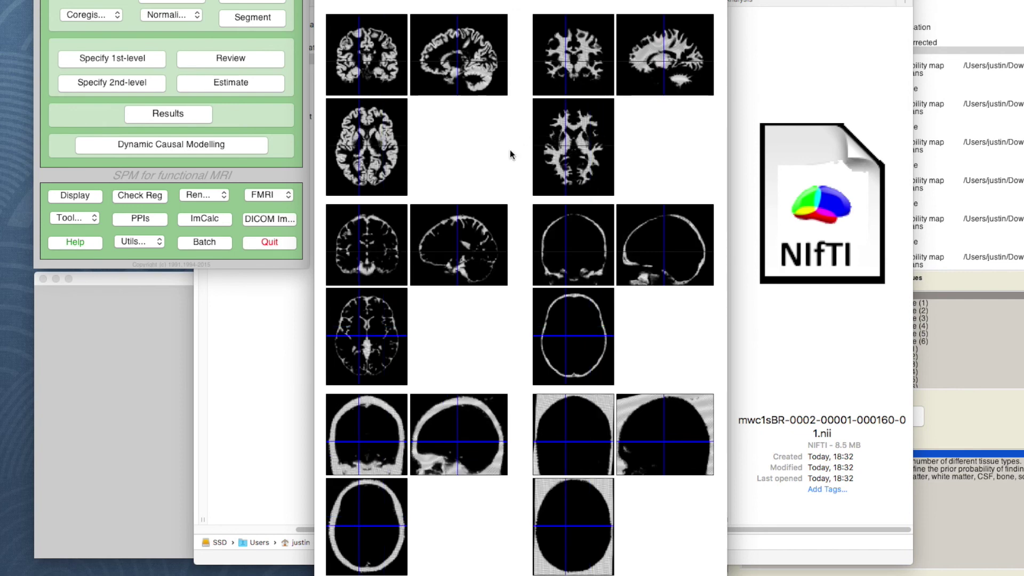
{"action": "left_click", "coordinate": [383, 131]}
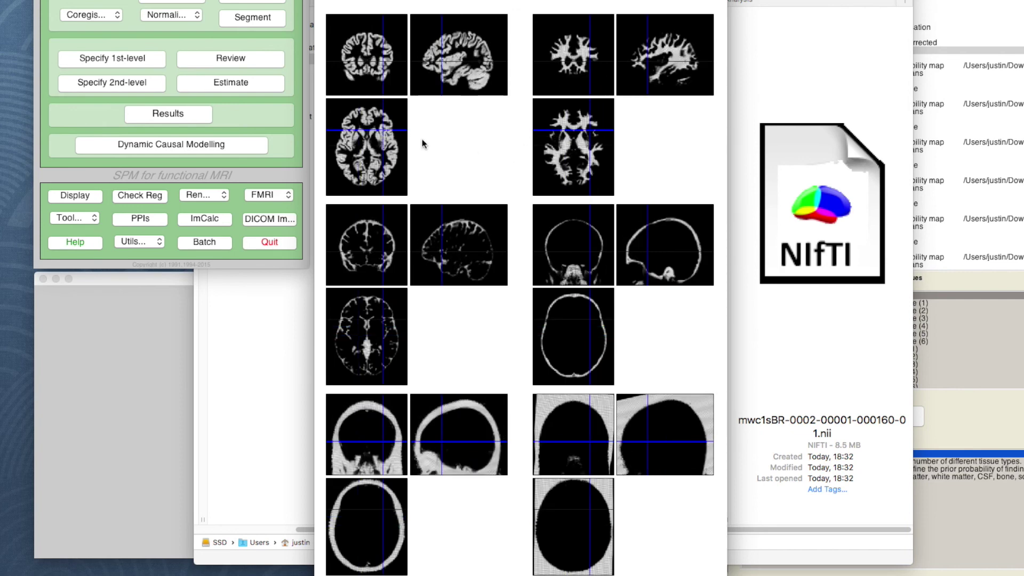
{"action": "left_click", "coordinate": [555, 153]}
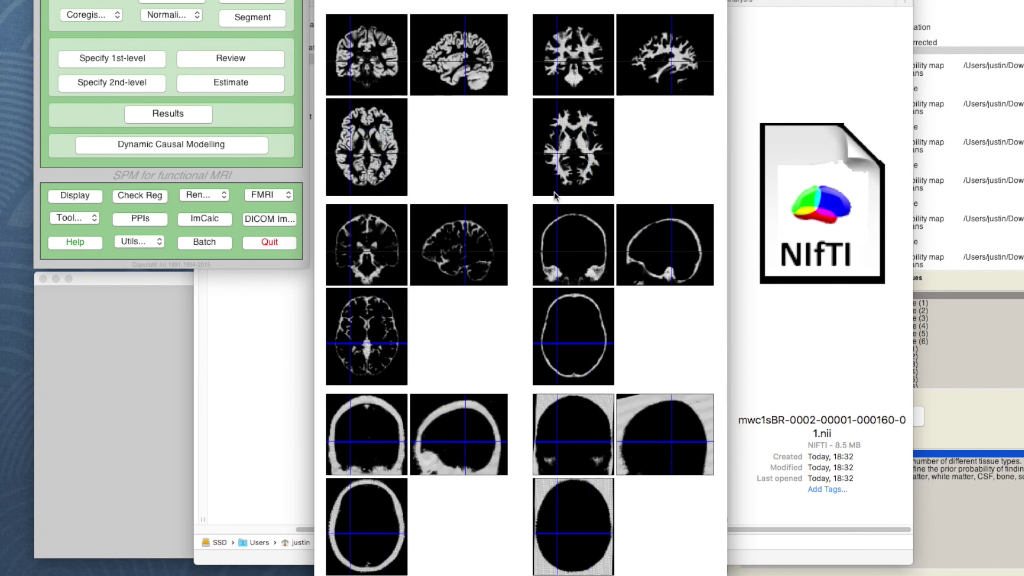
{"action": "left_click", "coordinate": [379, 272]}
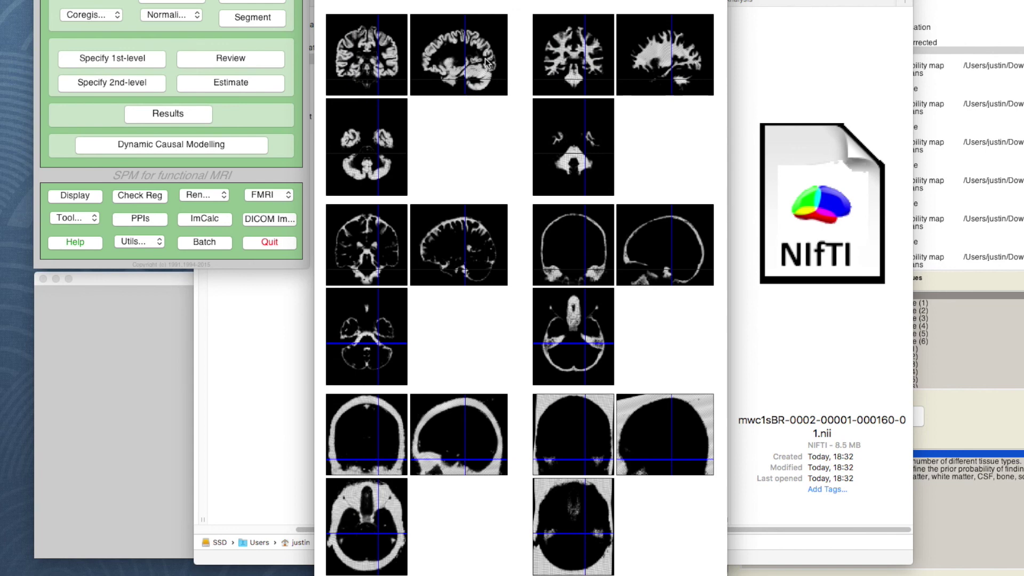
{"action": "left_click", "coordinate": [562, 51]}
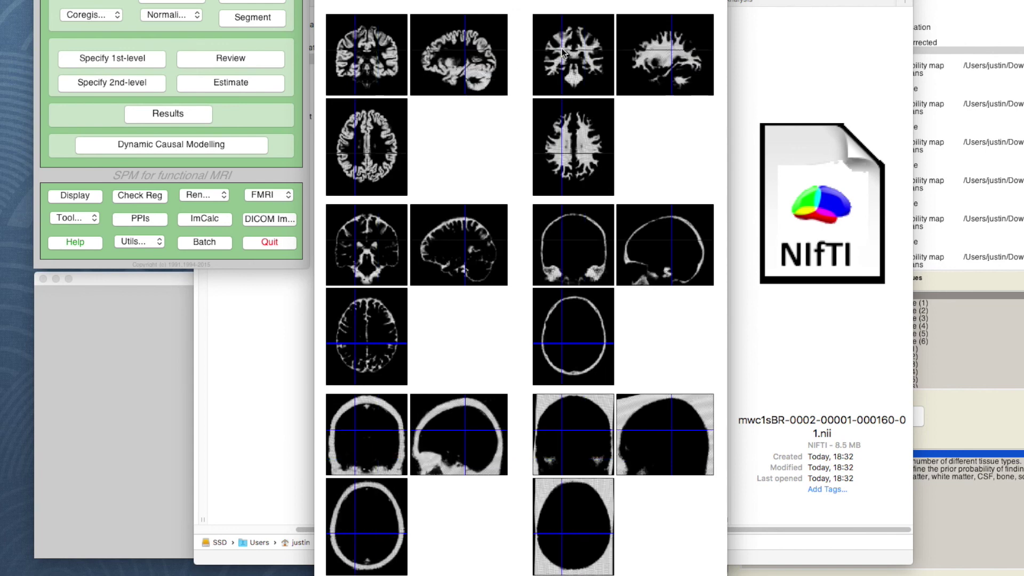
{"action": "left_click", "coordinate": [384, 167]}
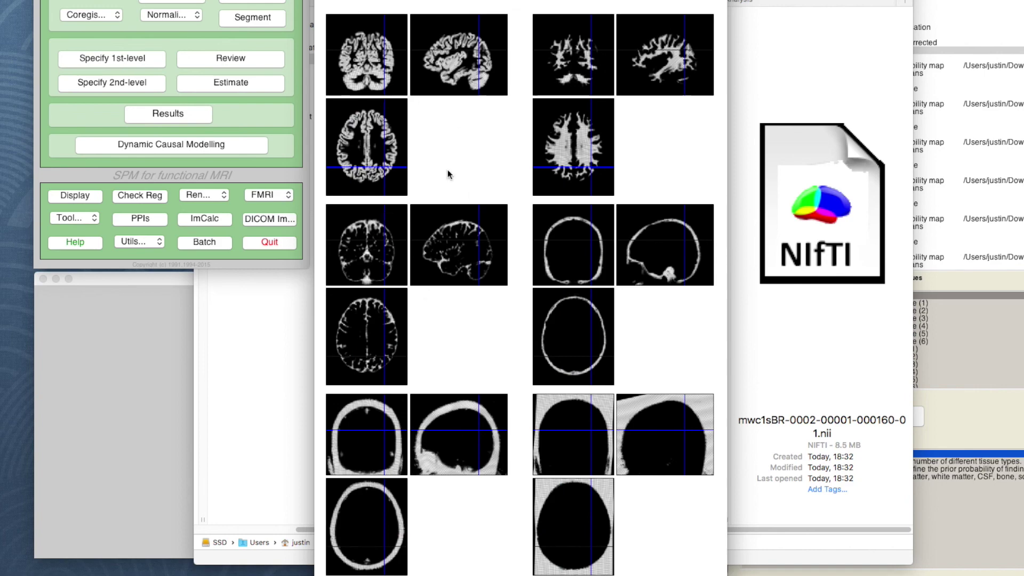